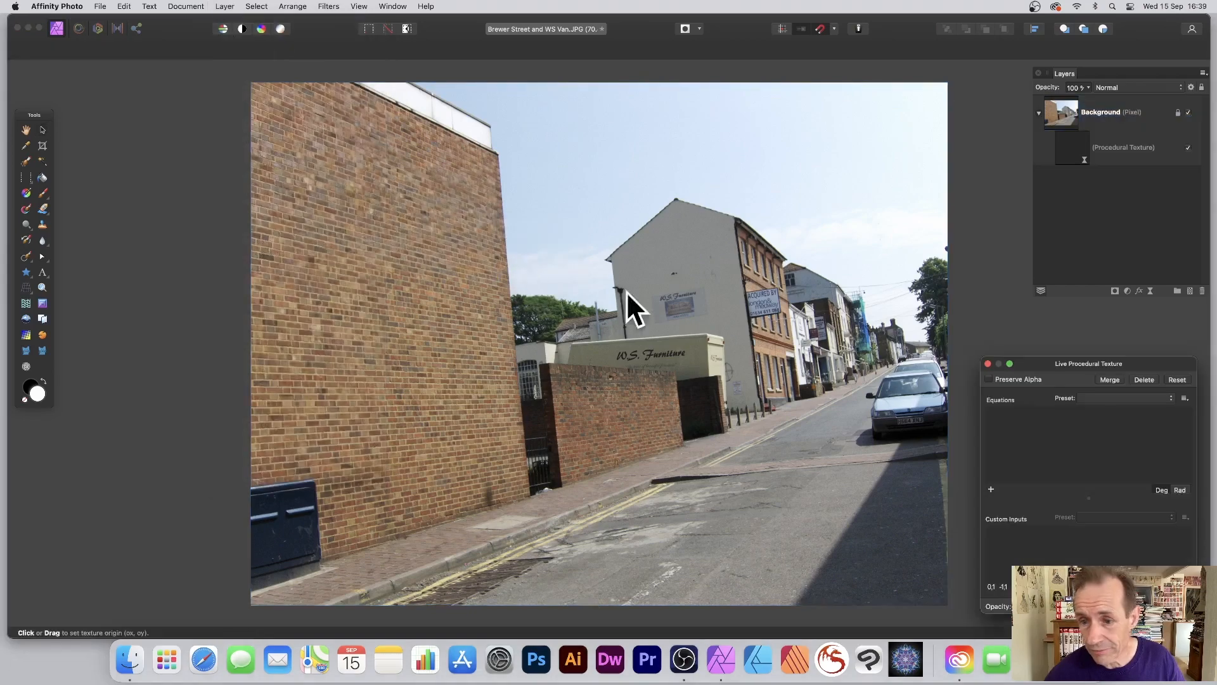
- Add an equation to the live procedural texture and assign it to the alpha channel only, instead of red
{"action": "left_click_drag", "start_coordinate": [1076, 372], "coordinate": [568, 184]}
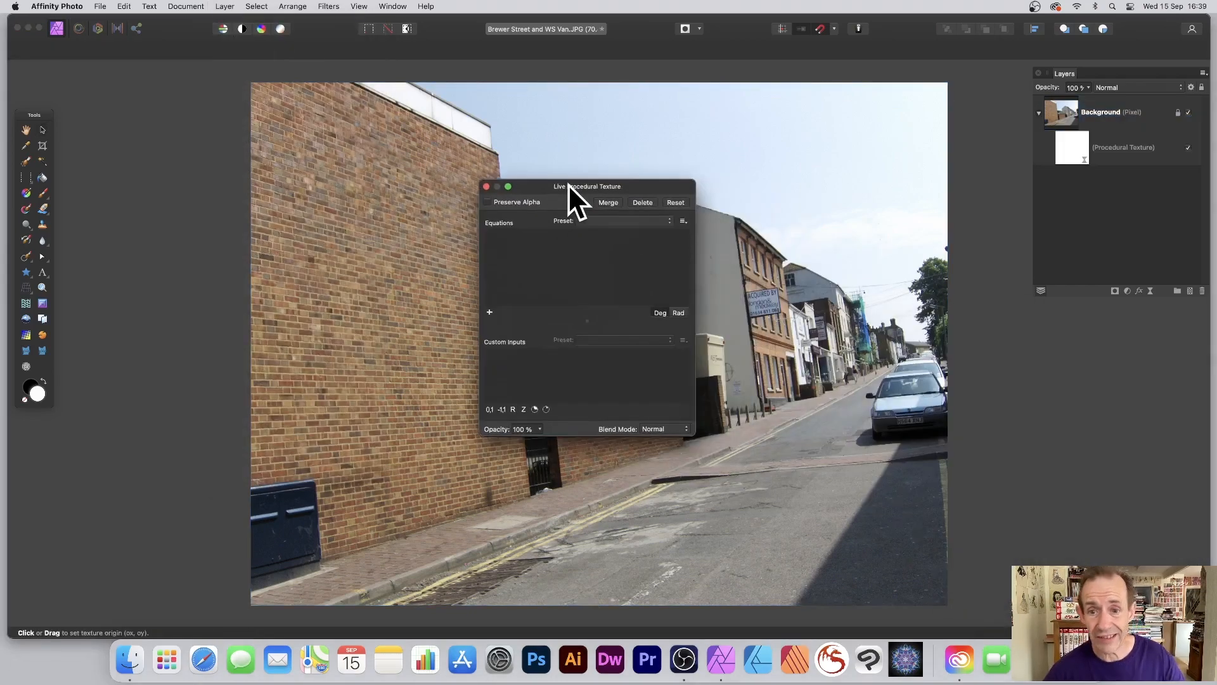
{"action": "left_click", "coordinate": [489, 311]}
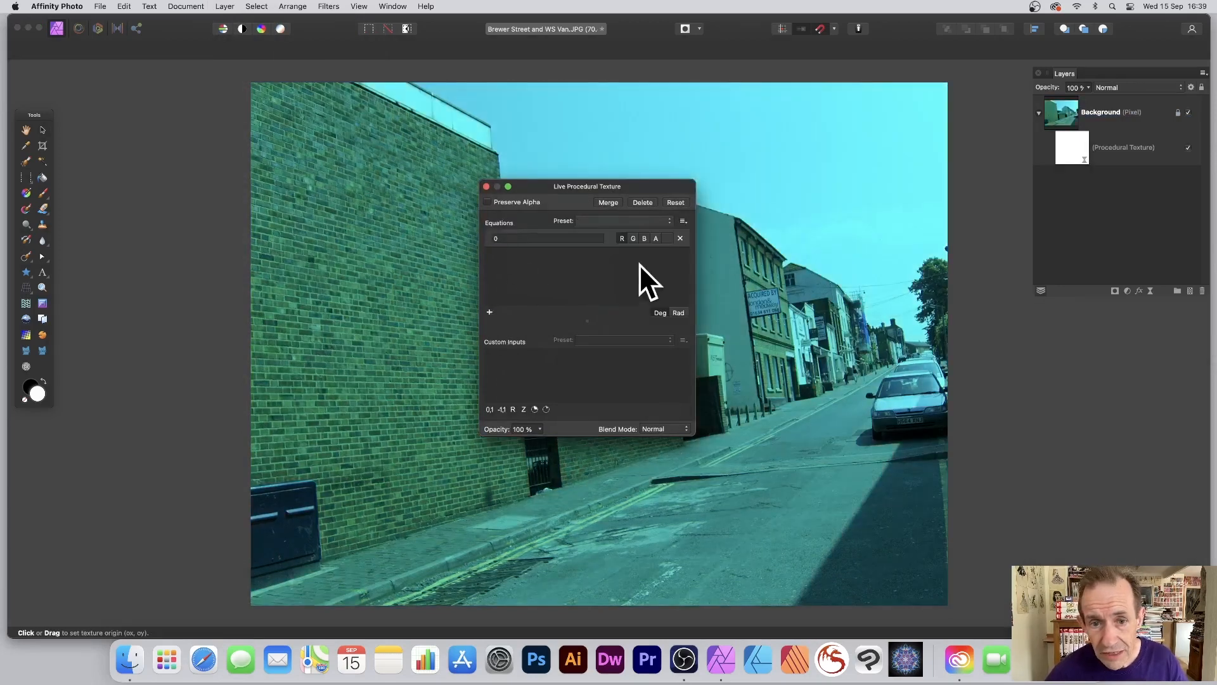
{"action": "double_click", "coordinate": [511, 239]}
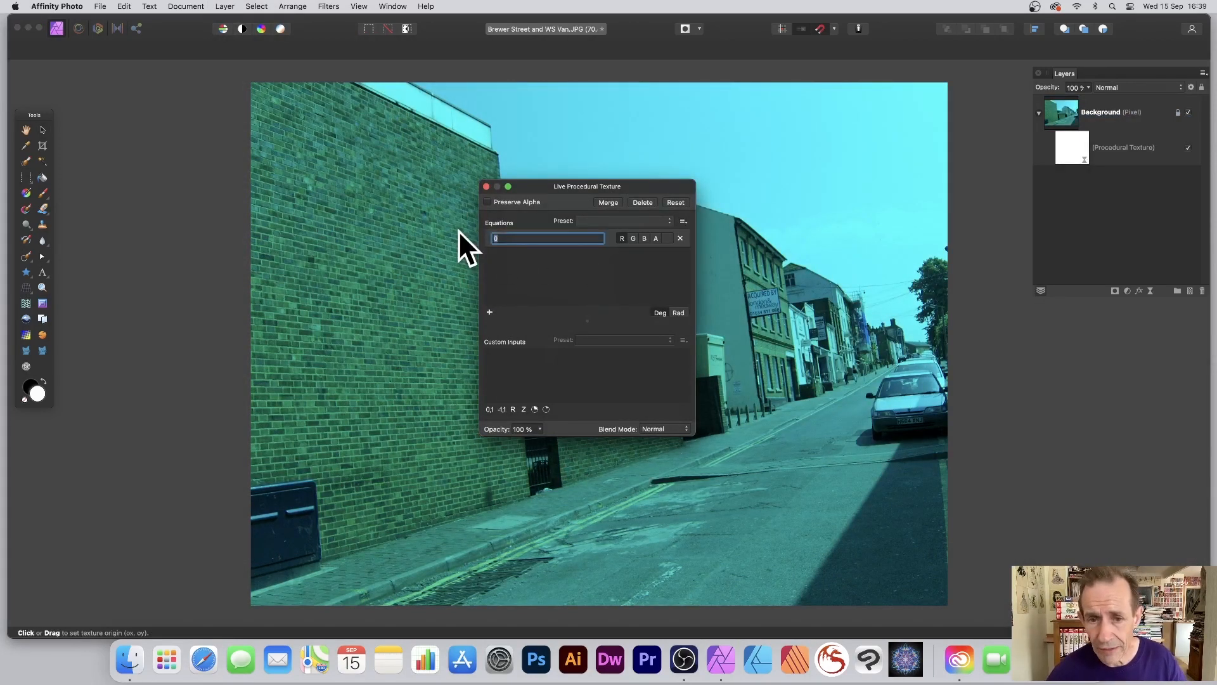
{"action": "left_click", "coordinate": [623, 237]}
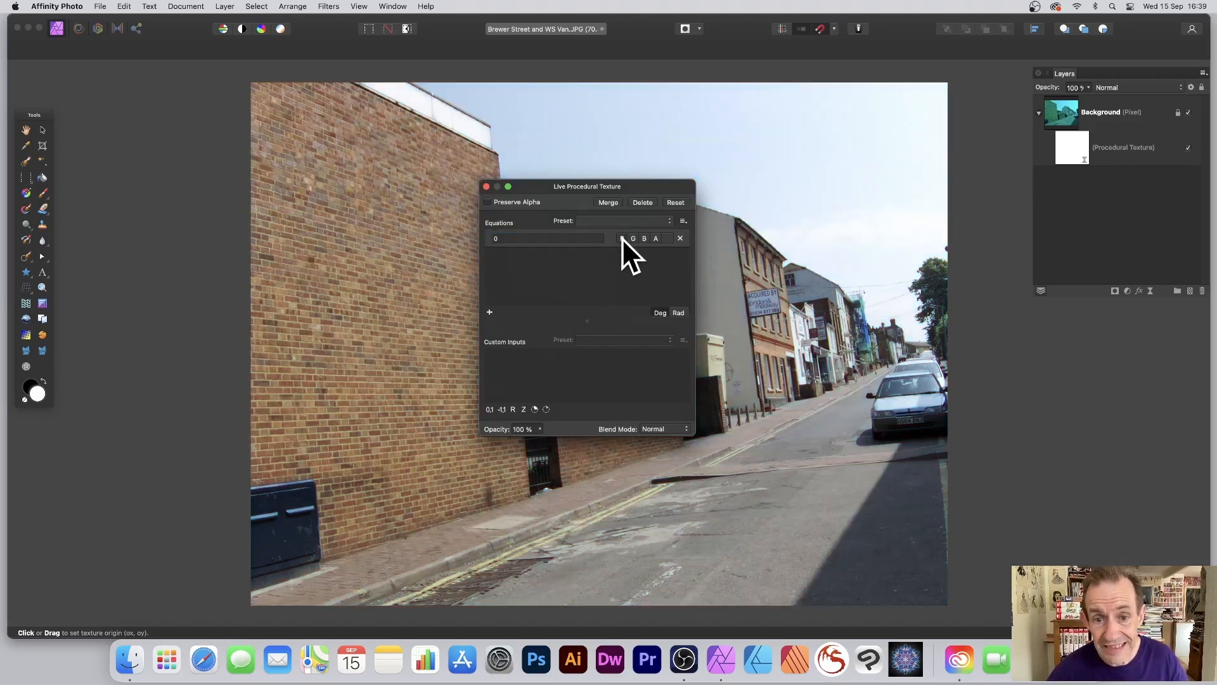
{"action": "left_click", "coordinate": [657, 237]}
- Try constant values in the alpha equation, entering 0.4 followed by 1
{"action": "double_click", "coordinate": [516, 239]}
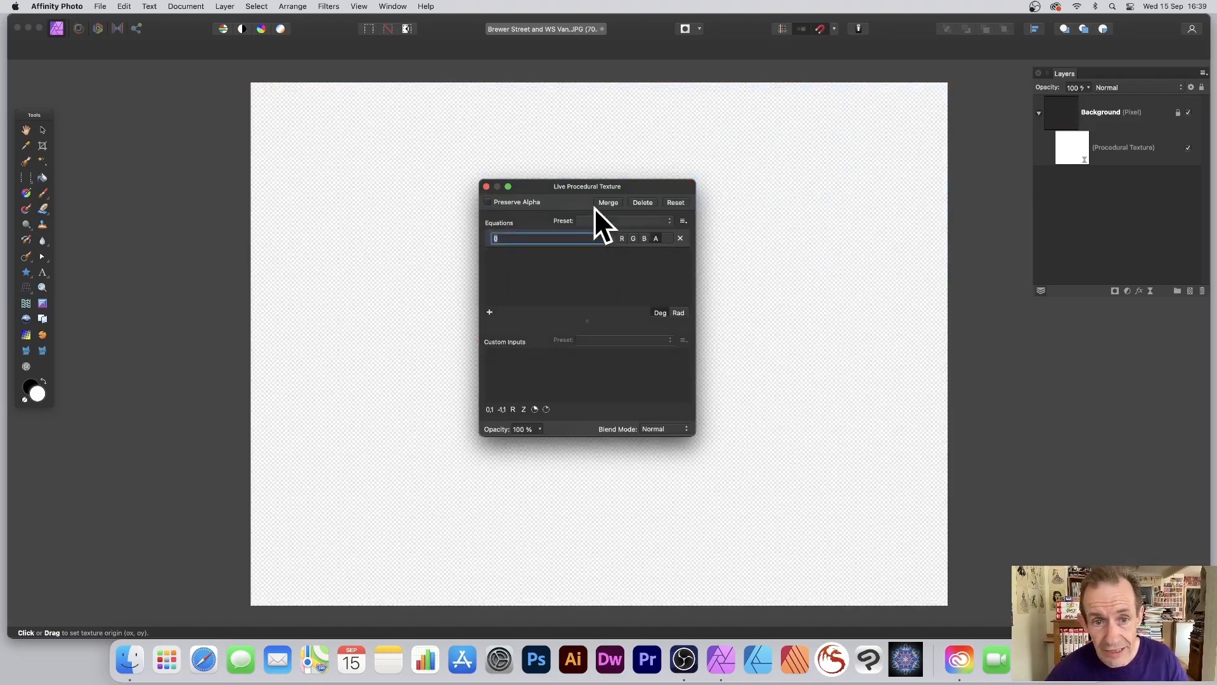
{"action": "left_click_drag", "start_coordinate": [547, 184], "coordinate": [809, 188]}
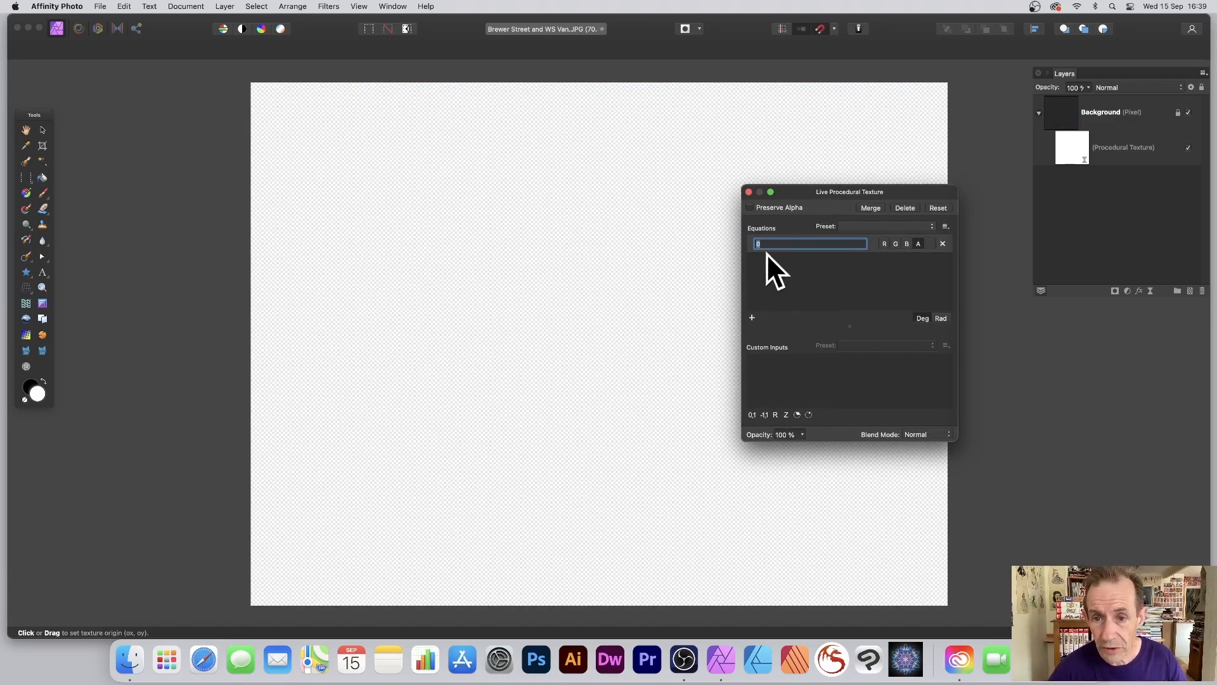
{"action": "type", "text": "0."}
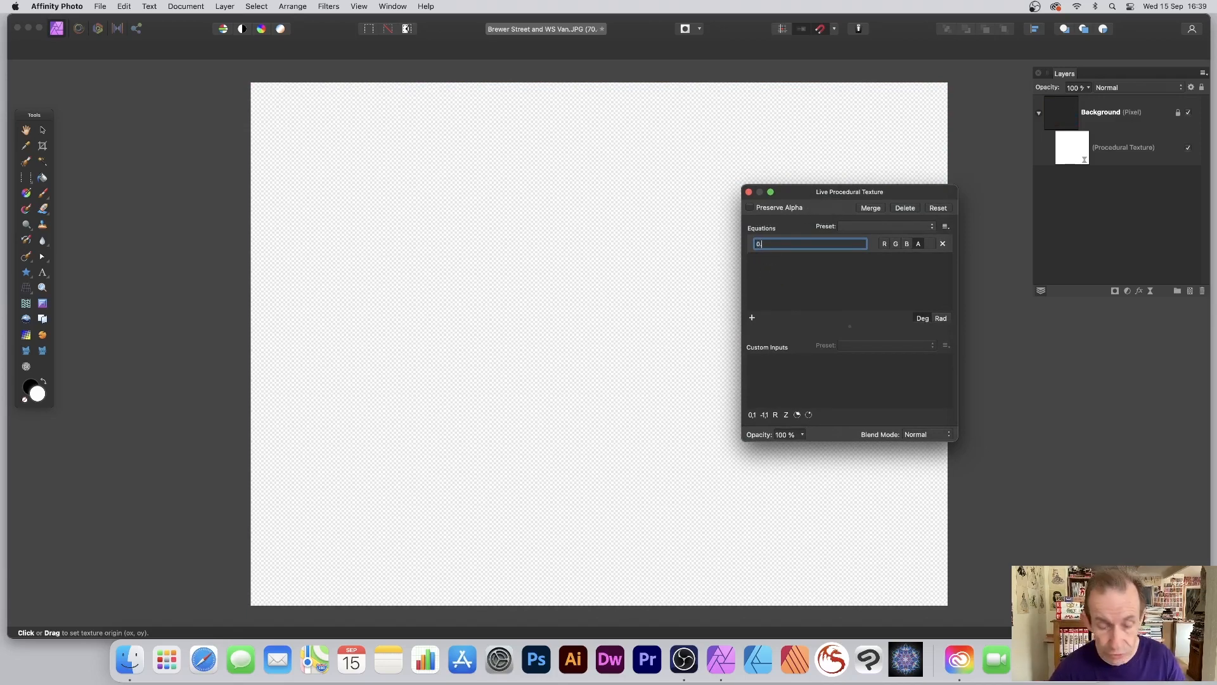
{"action": "type", "text": "4"}
{"action": "key", "text": "Return"}
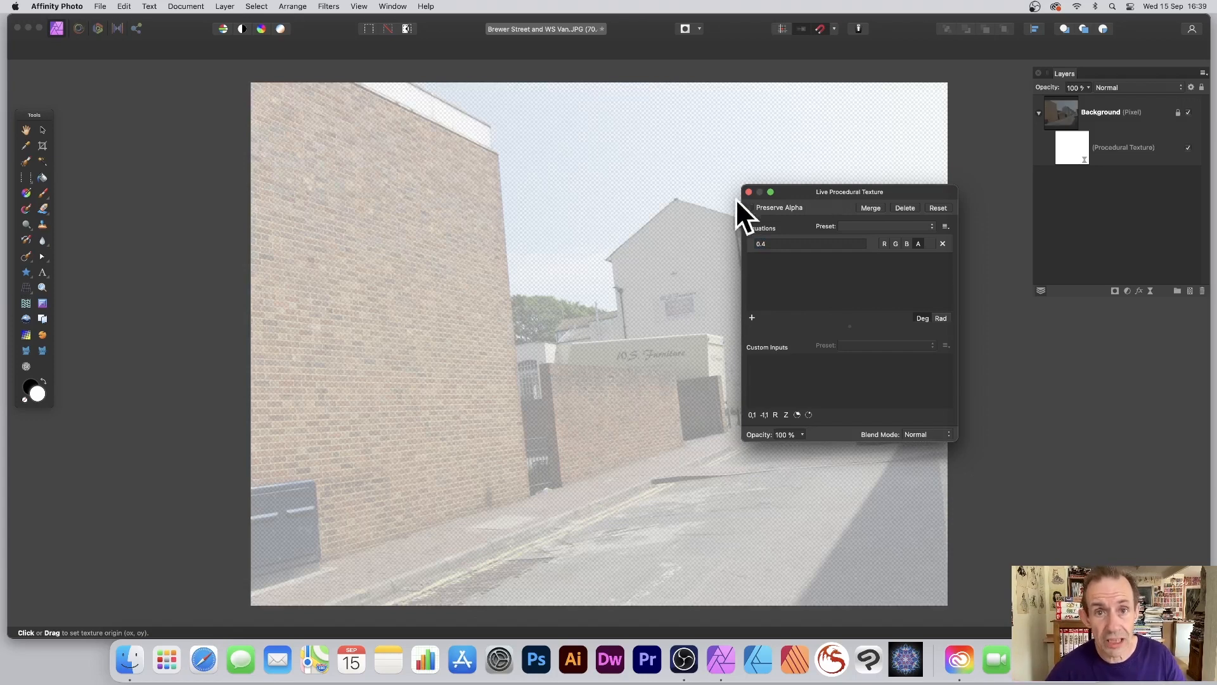
{"action": "left_click_drag", "start_coordinate": [774, 243], "coordinate": [750, 243]}
{"action": "type", "text": "1"}
{"action": "key", "text": "Return"}
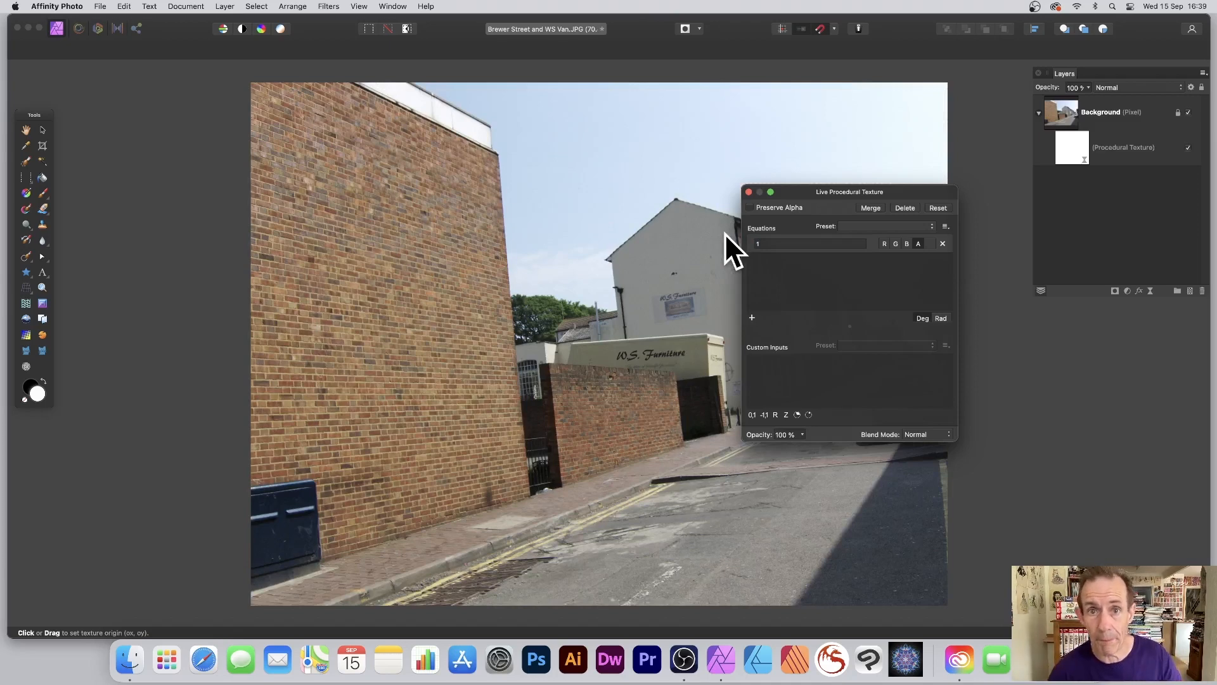
- Try driving the alpha channel from the photo's red channel with R, and from its blue channel with B
{"action": "left_click_drag", "start_coordinate": [767, 245], "coordinate": [741, 239]}
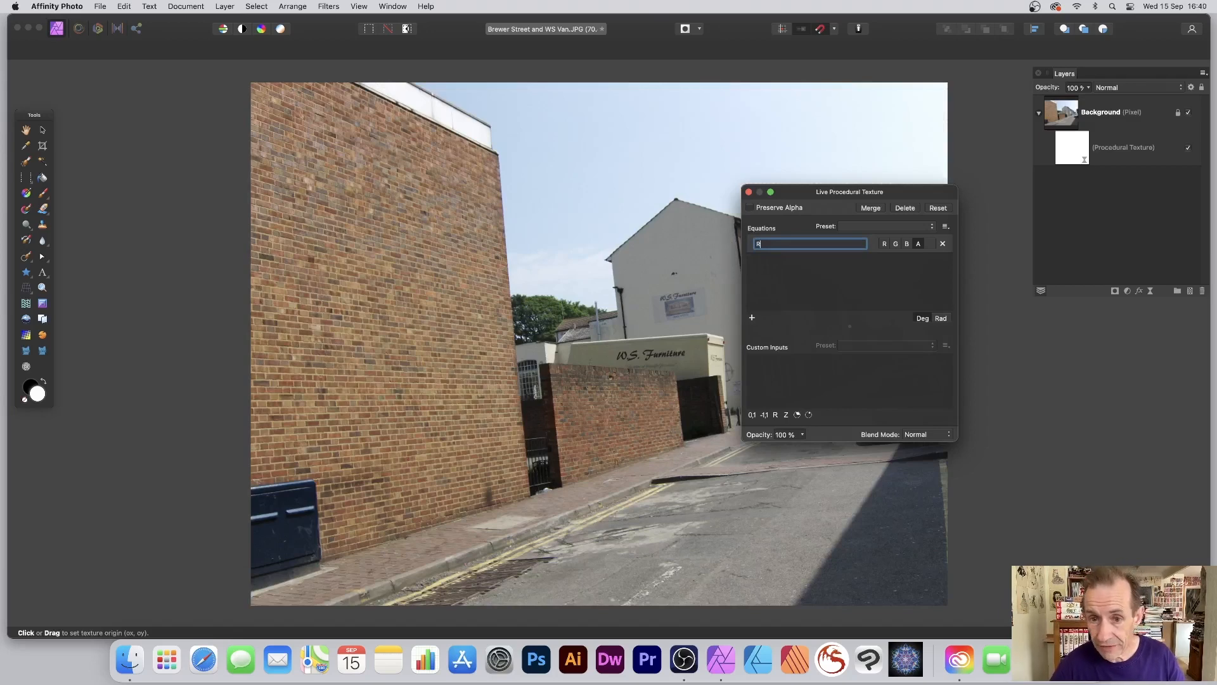
{"action": "type", "text": "R"}
{"action": "key", "text": "Return"}
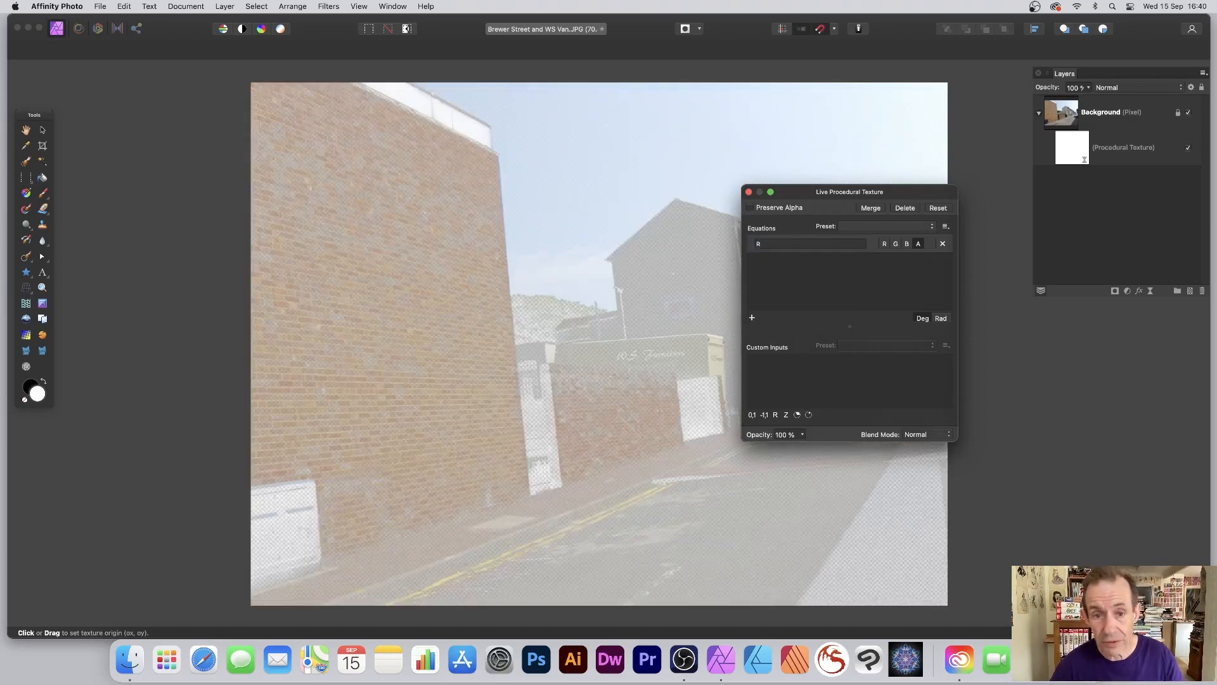
{"action": "left_click_drag", "start_coordinate": [766, 245], "coordinate": [727, 240]}
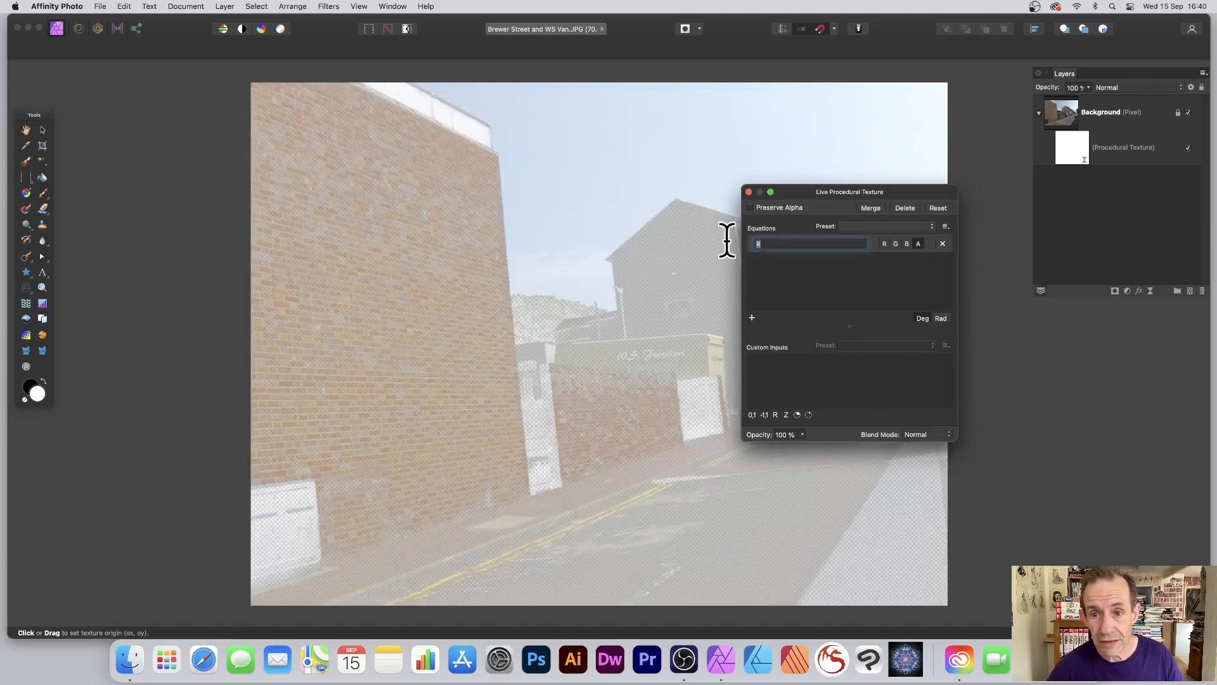
{"action": "type", "text": "B"}
{"action": "key", "text": "Return"}
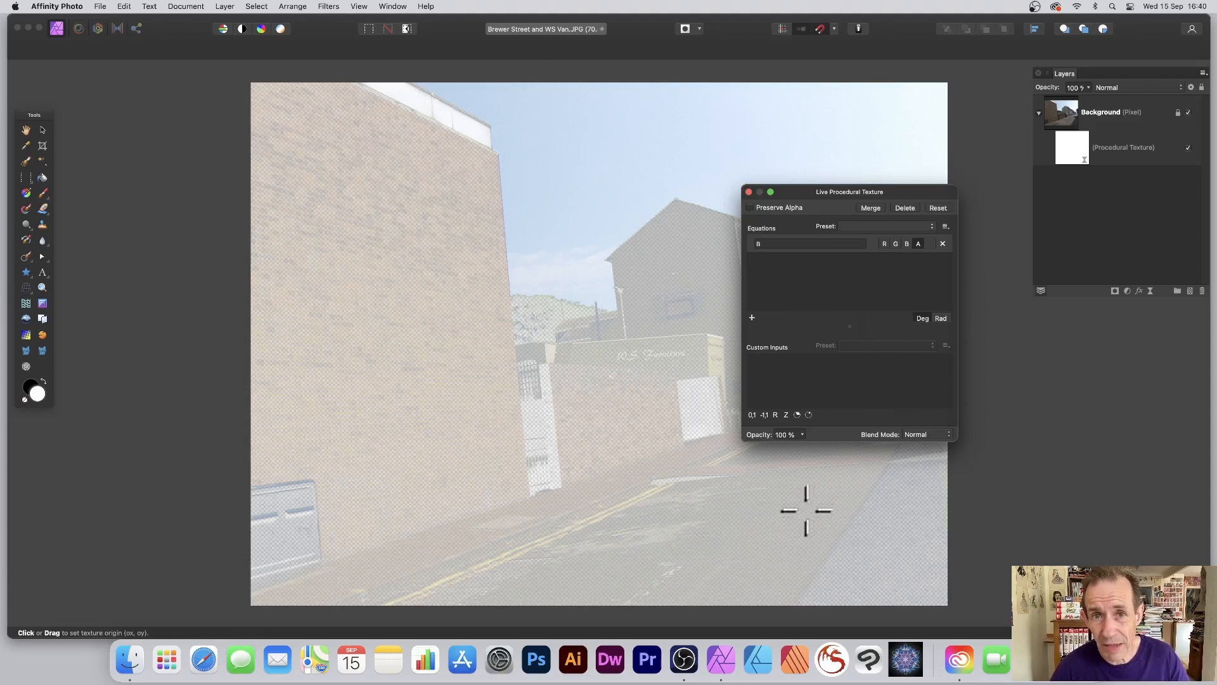
- Extend the alpha equation to B+R, and halve its red term to make it B+R/2
{"action": "left_click", "coordinate": [785, 245]}
{"action": "type", "text": "+R"}
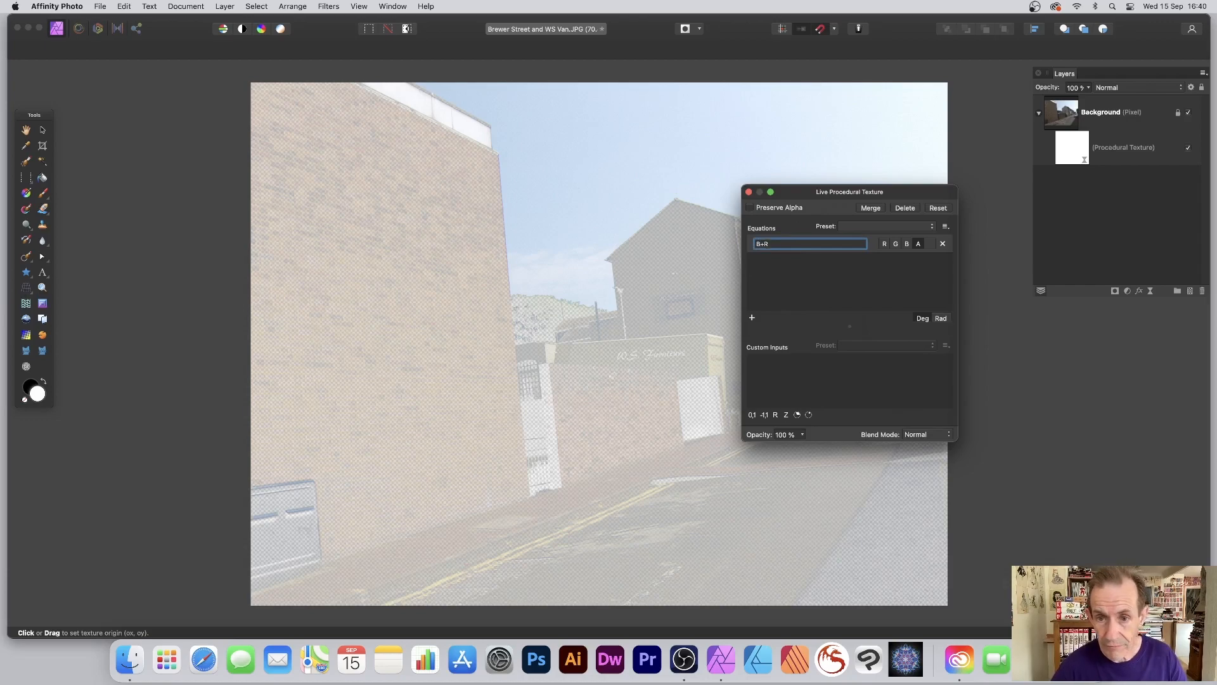
{"action": "key", "text": "Return"}
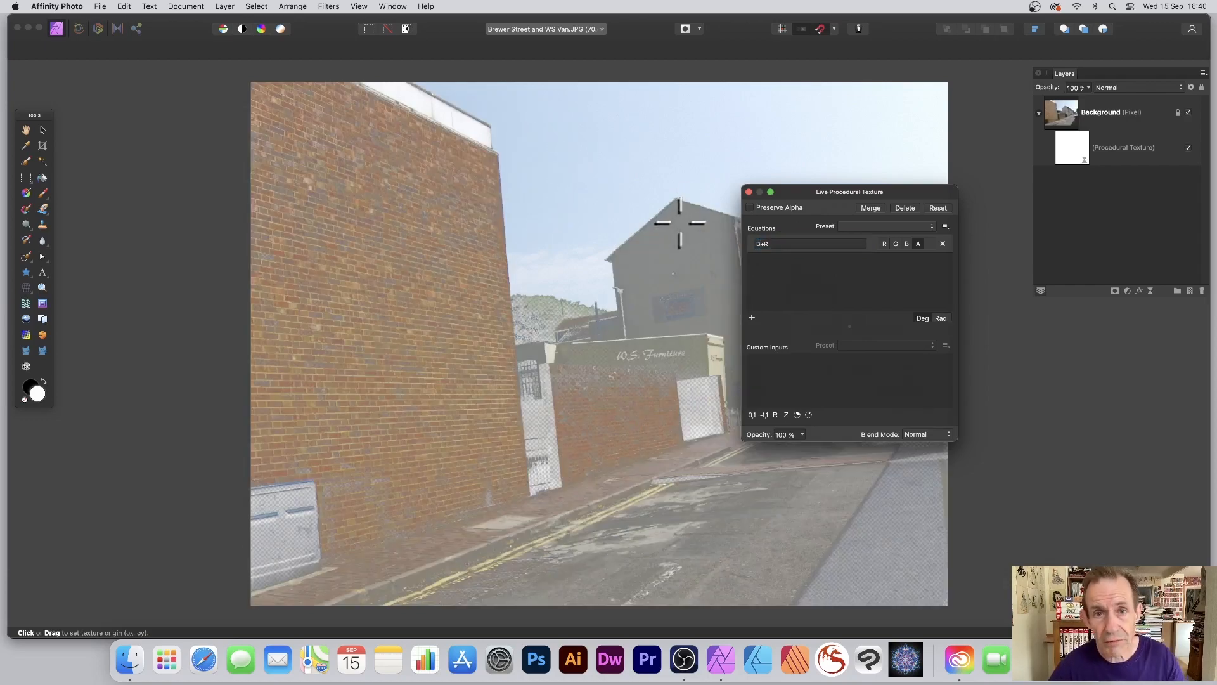
{"action": "left_click", "coordinate": [773, 243]}
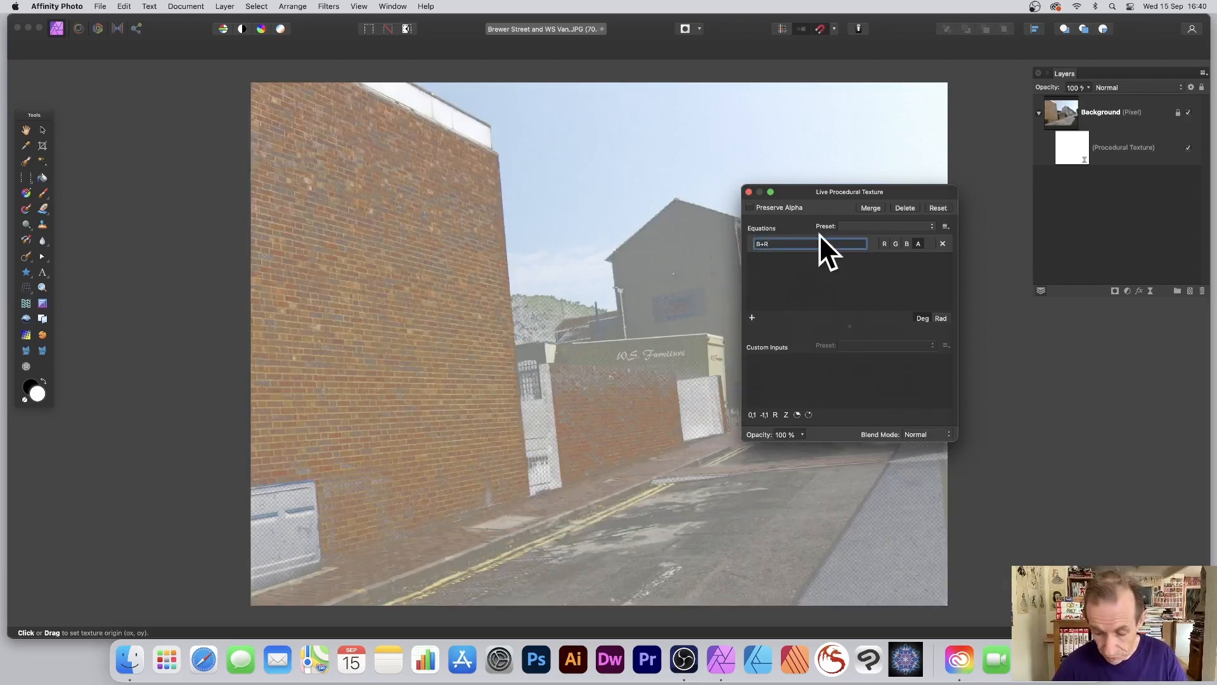
{"action": "type", "text": "/2"}
{"action": "key", "text": "Return"}
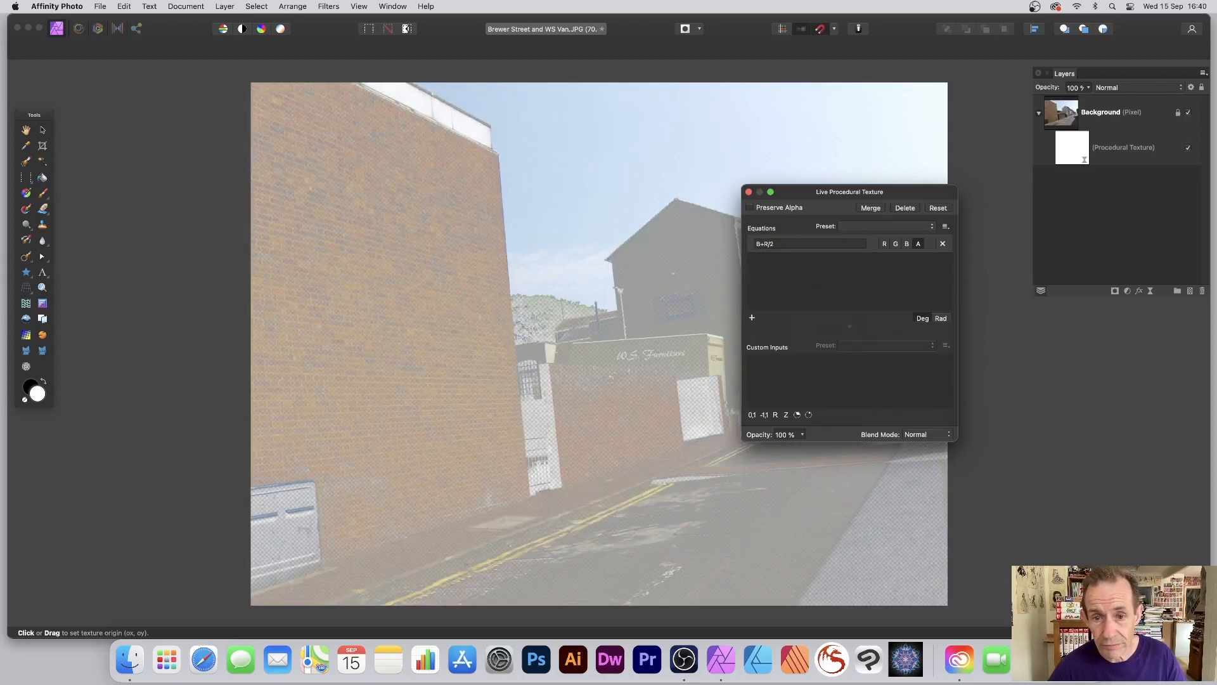
- Replace the alpha equation with rx and shift the texture origin towards the right side of the photo
{"action": "left_click_drag", "start_coordinate": [779, 245], "coordinate": [688, 234]}
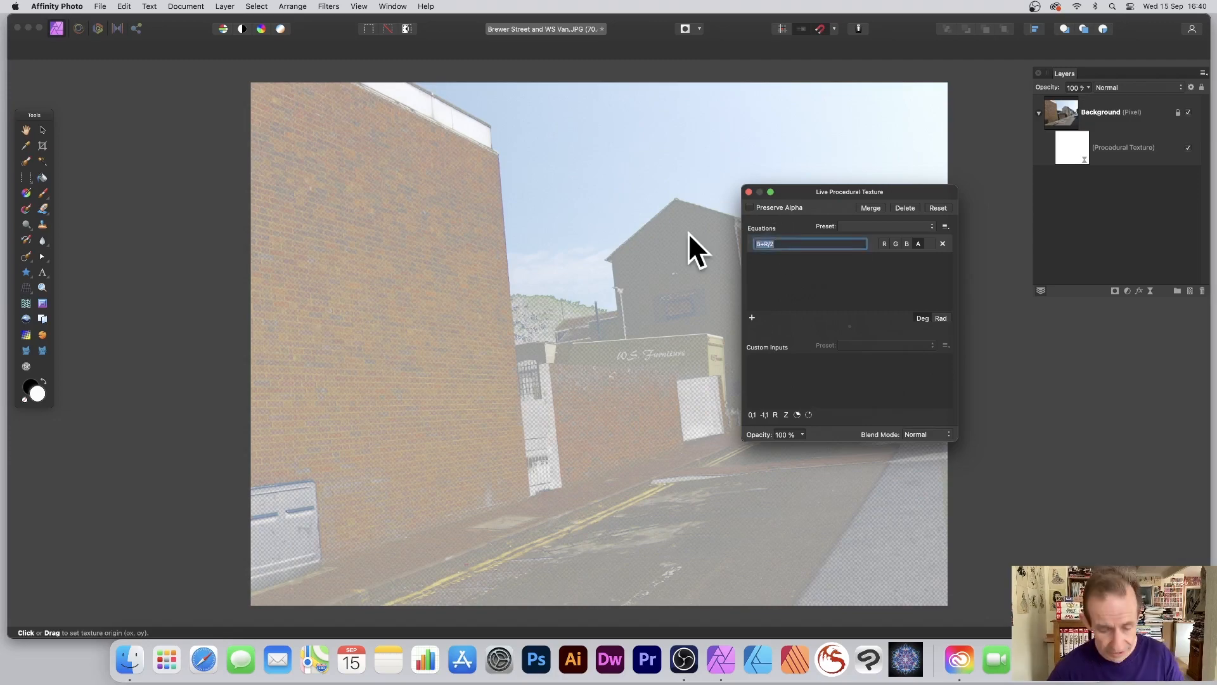
{"action": "type", "text": "rx"}
{"action": "key", "text": "Return"}
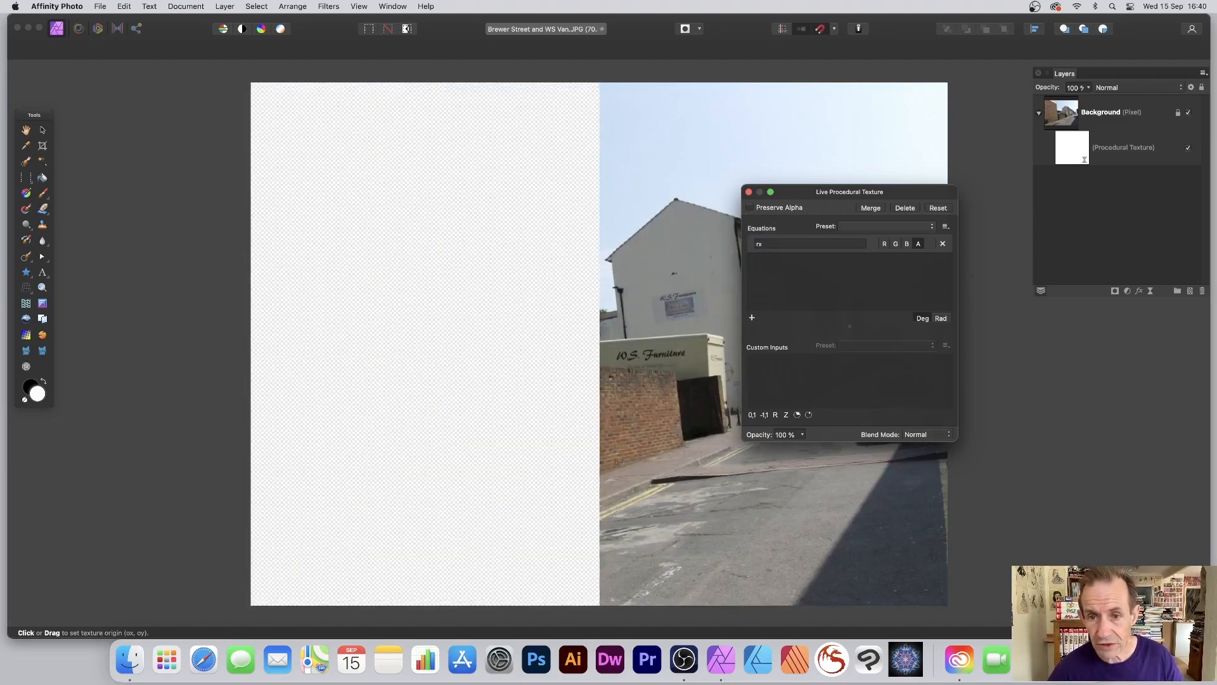
{"action": "left_click_drag", "start_coordinate": [818, 192], "coordinate": [934, 167]}
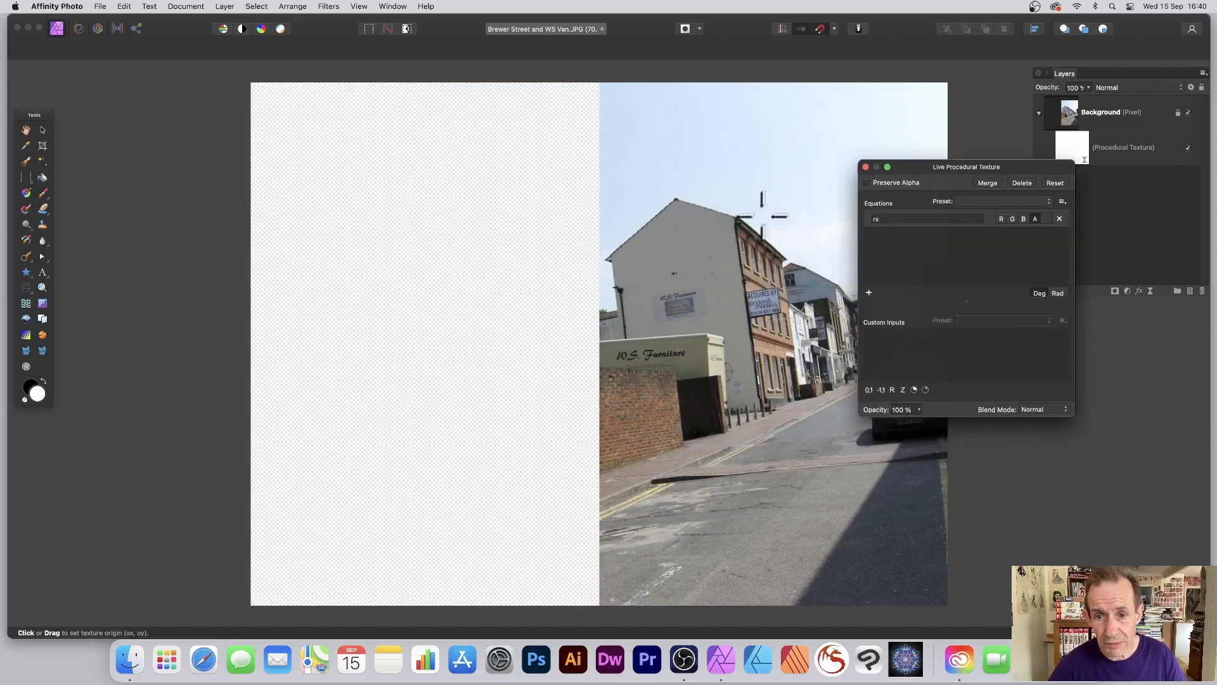
{"action": "left_click_drag", "start_coordinate": [590, 318], "coordinate": [748, 321]}
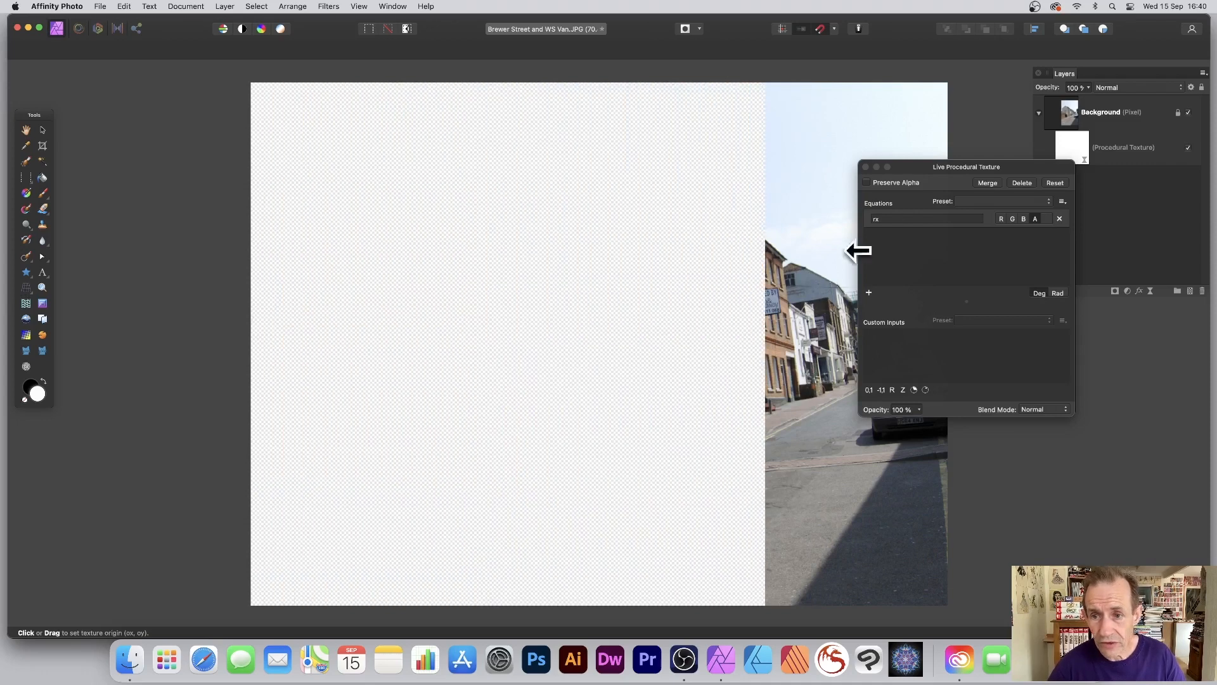
- Change the alpha equation to ry and reposition the texture origin near the middle of the photo
{"action": "left_click", "coordinate": [890, 218]}
{"action": "key", "text": "BackSpace"}
{"action": "type", "text": "y"}
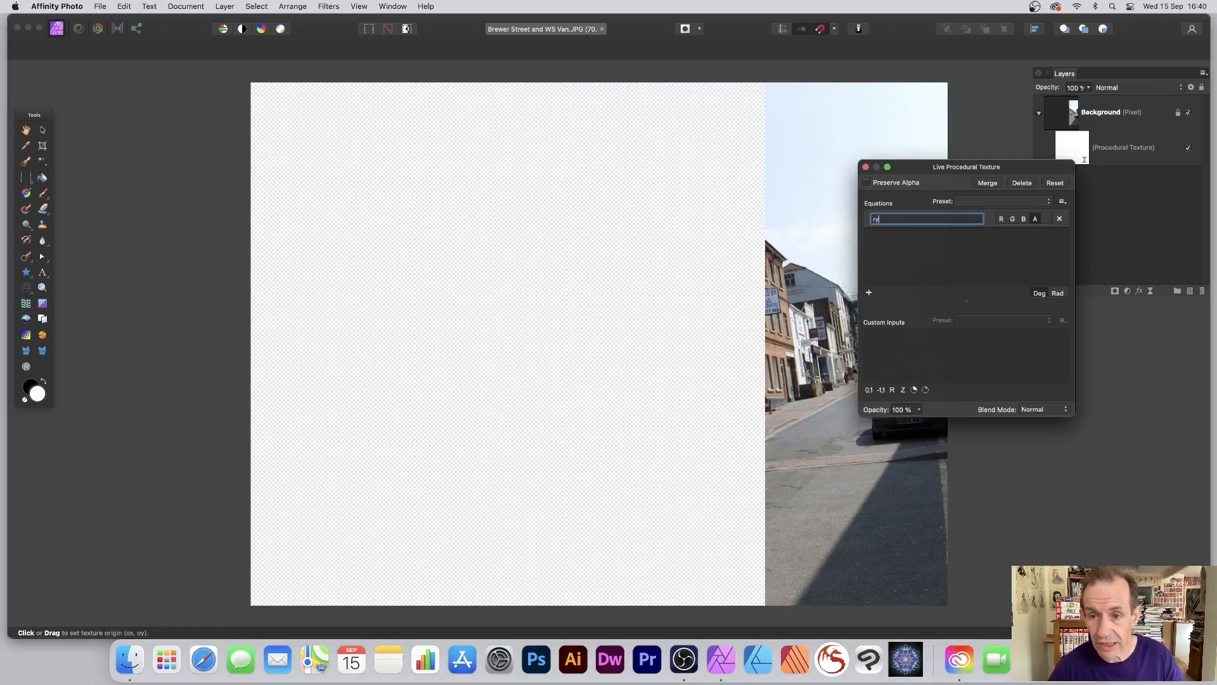
{"action": "key", "text": "Return"}
{"action": "left_click_drag", "start_coordinate": [564, 399], "coordinate": [583, 383]}
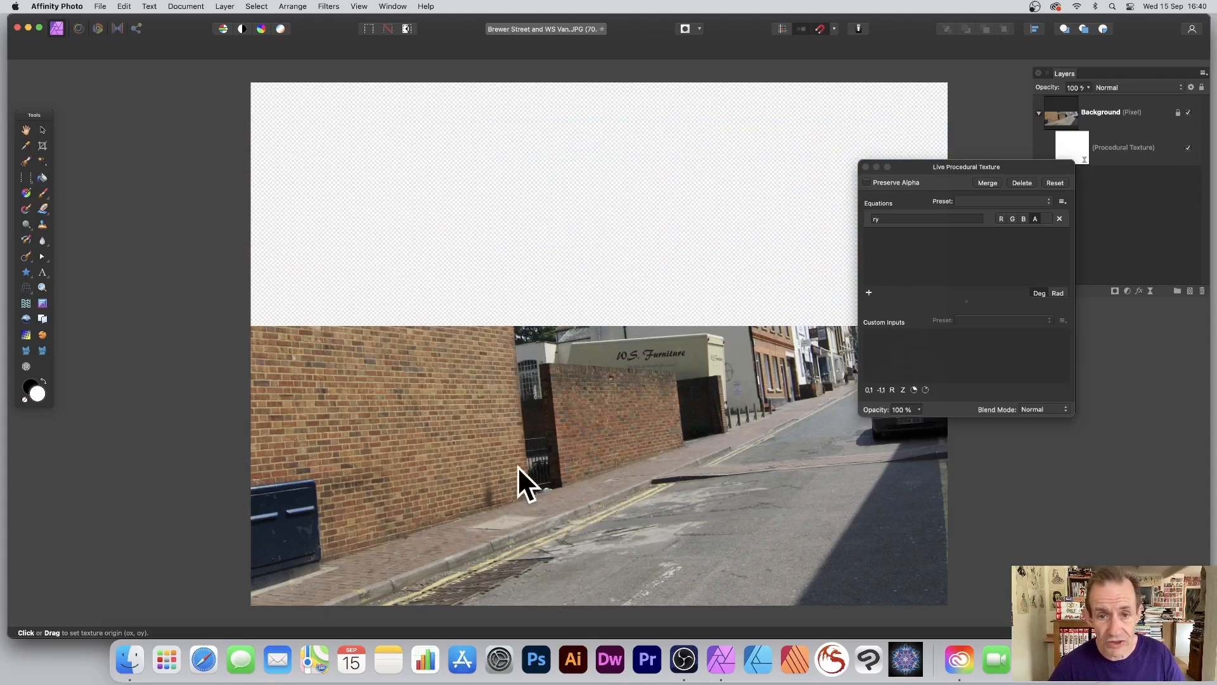
{"action": "scroll", "coordinate": [718, 333], "scroll_direction": "down", "scroll_amount": 1}
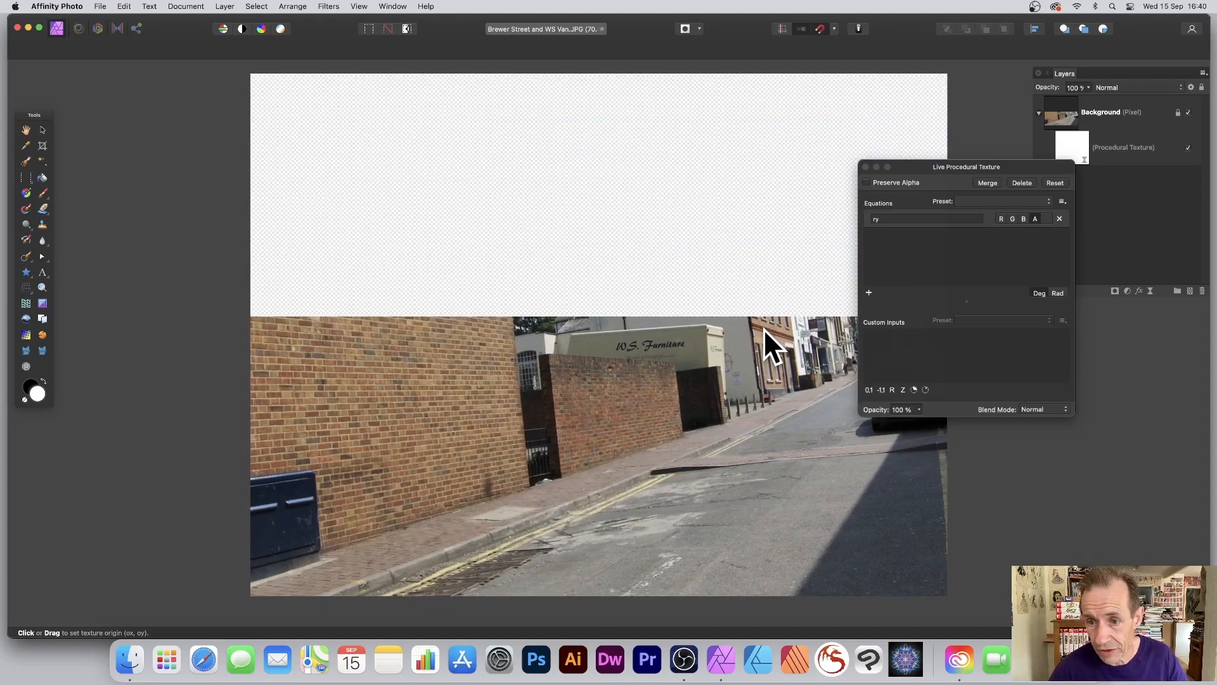
- Replace the alpha equation with sin(ry) to cut the photo into horizontal transparent stripes
{"action": "left_click", "coordinate": [896, 217]}
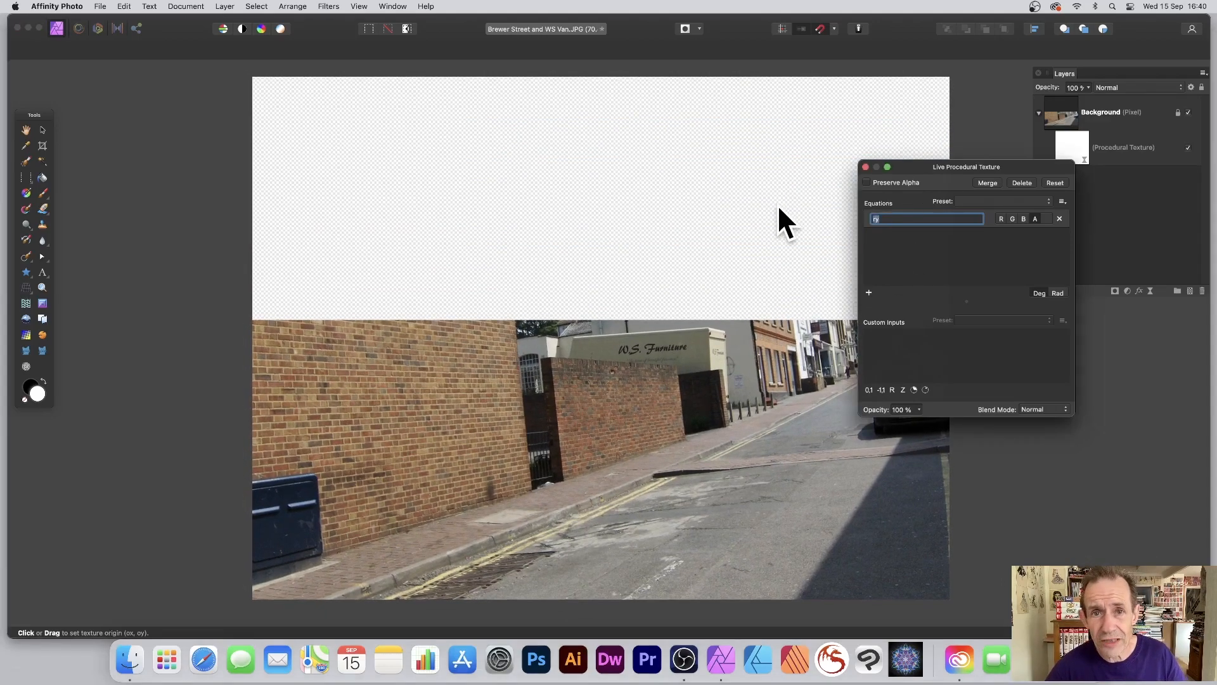
{"action": "left_click", "coordinate": [424, 6]}
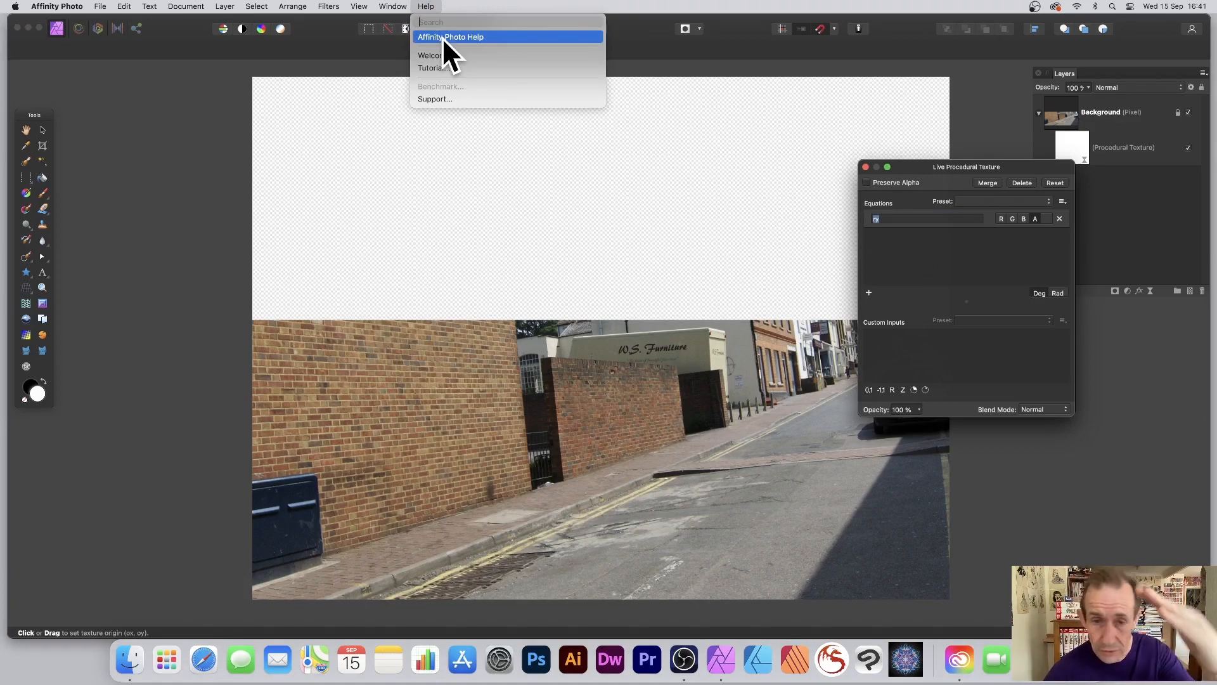
{"action": "left_click", "coordinate": [922, 162]}
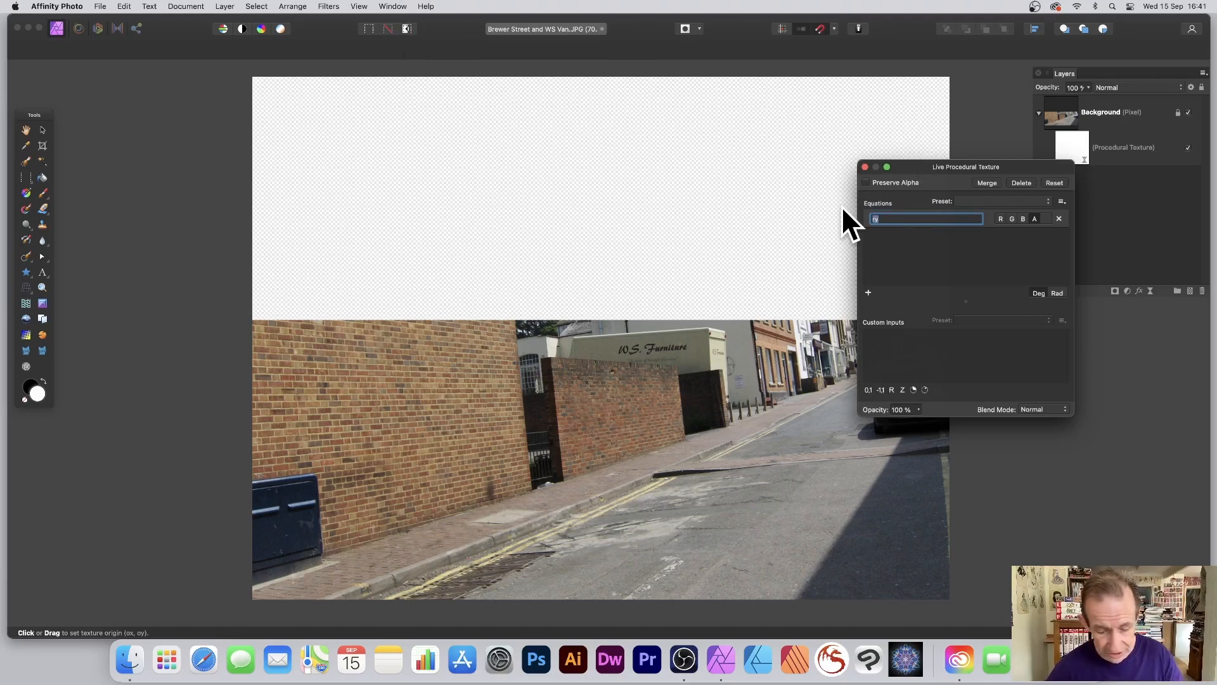
{"action": "type", "text": "sin"}
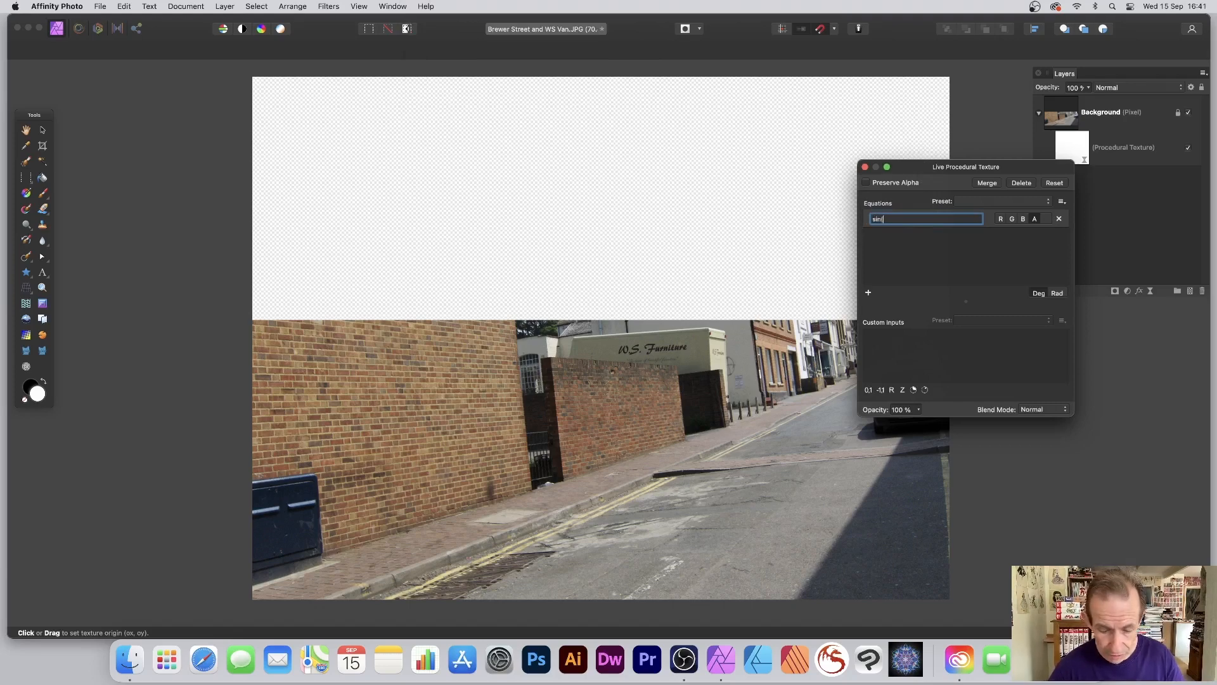
{"action": "type", "text": "(ry)"}
{"action": "key", "text": "Return"}
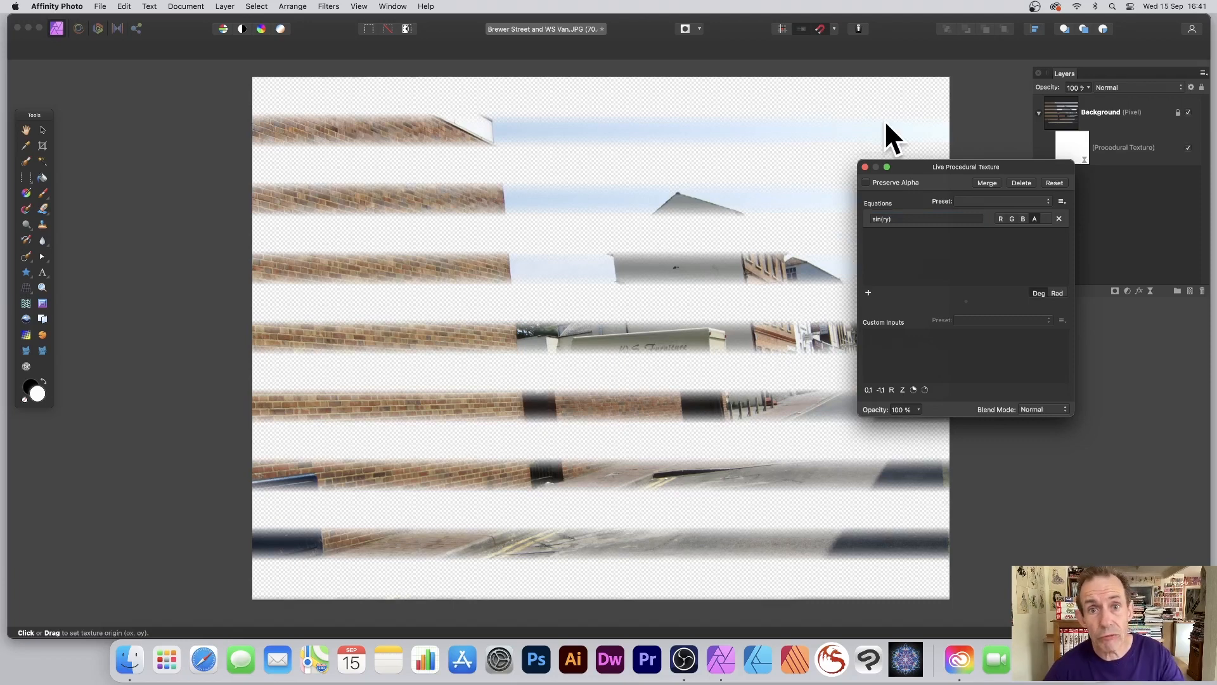
- Multiply the sine term by 3 so the alpha equation is sin(3*ry), giving narrower stripes
{"action": "left_click", "coordinate": [886, 219]}
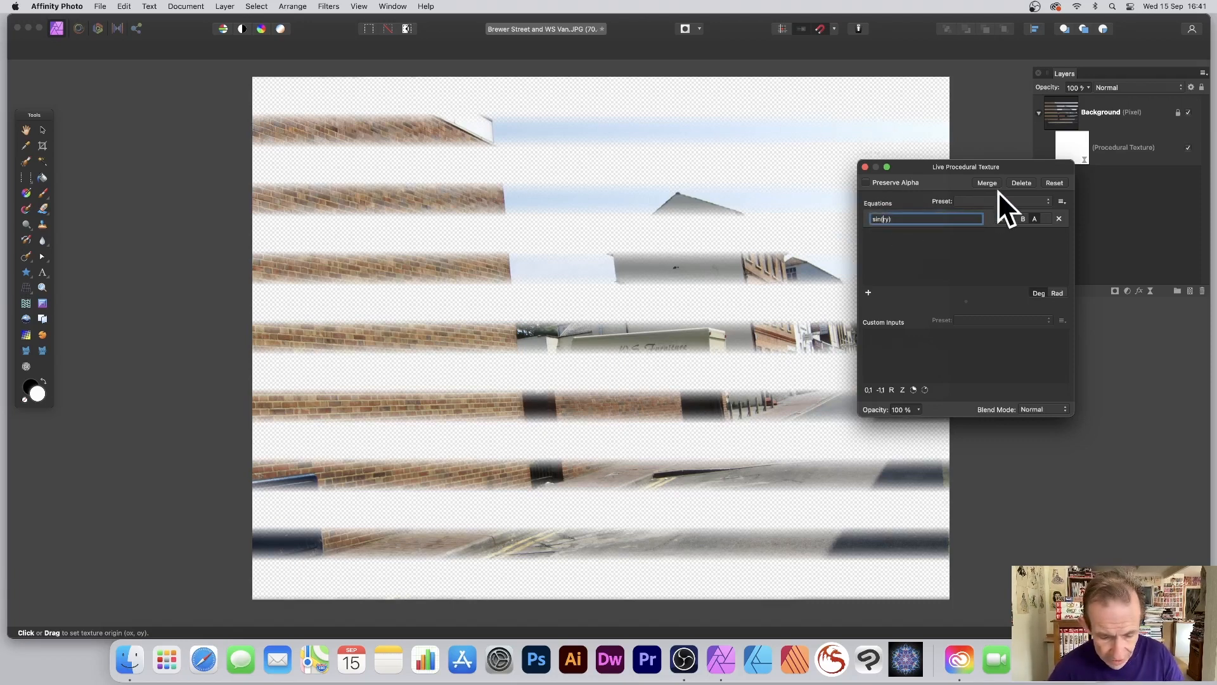
{"action": "type", "text": "3*"}
{"action": "key", "text": "Return"}
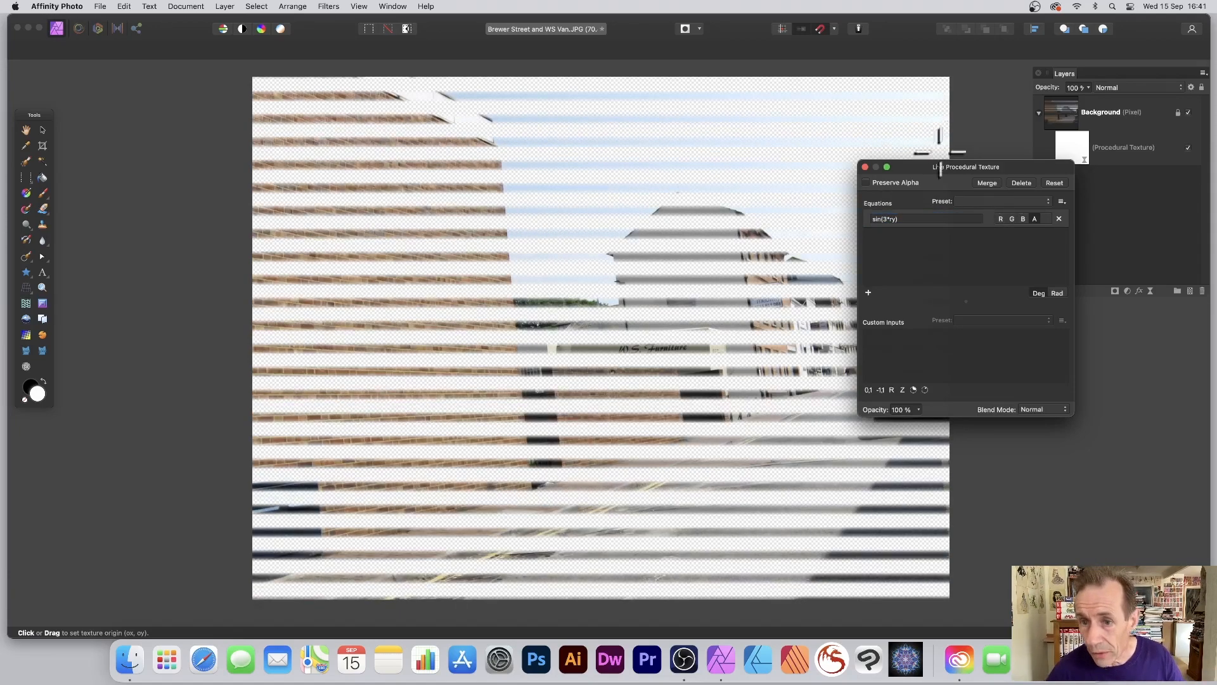
- Close the Live Procedural Texture settings and select the Background layer
{"action": "left_click", "coordinate": [888, 219]}
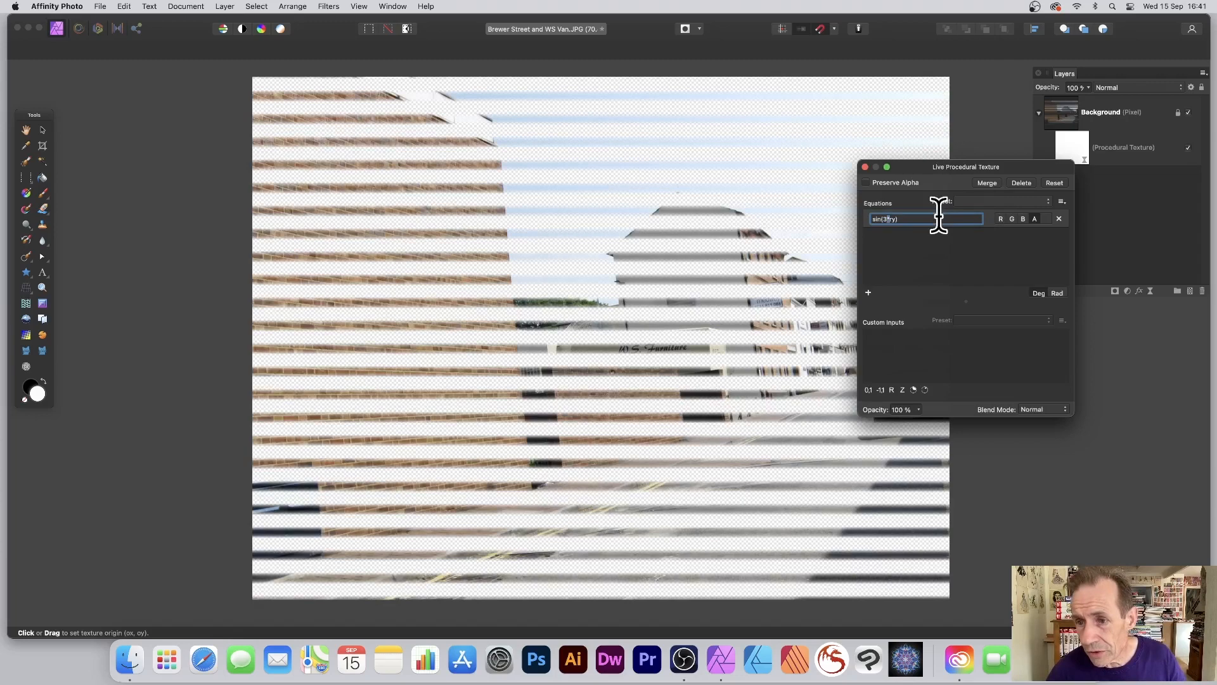
{"action": "left_click", "coordinate": [1062, 202]}
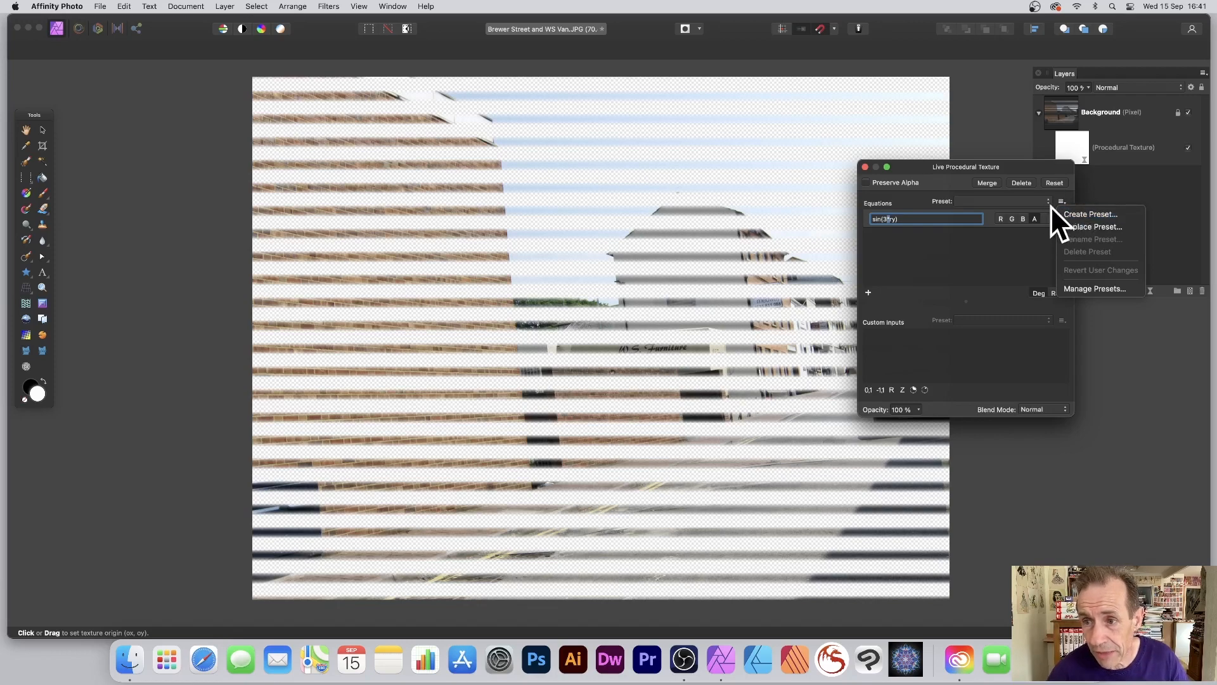
{"action": "left_click", "coordinate": [864, 167]}
{"action": "left_click", "coordinate": [864, 168]}
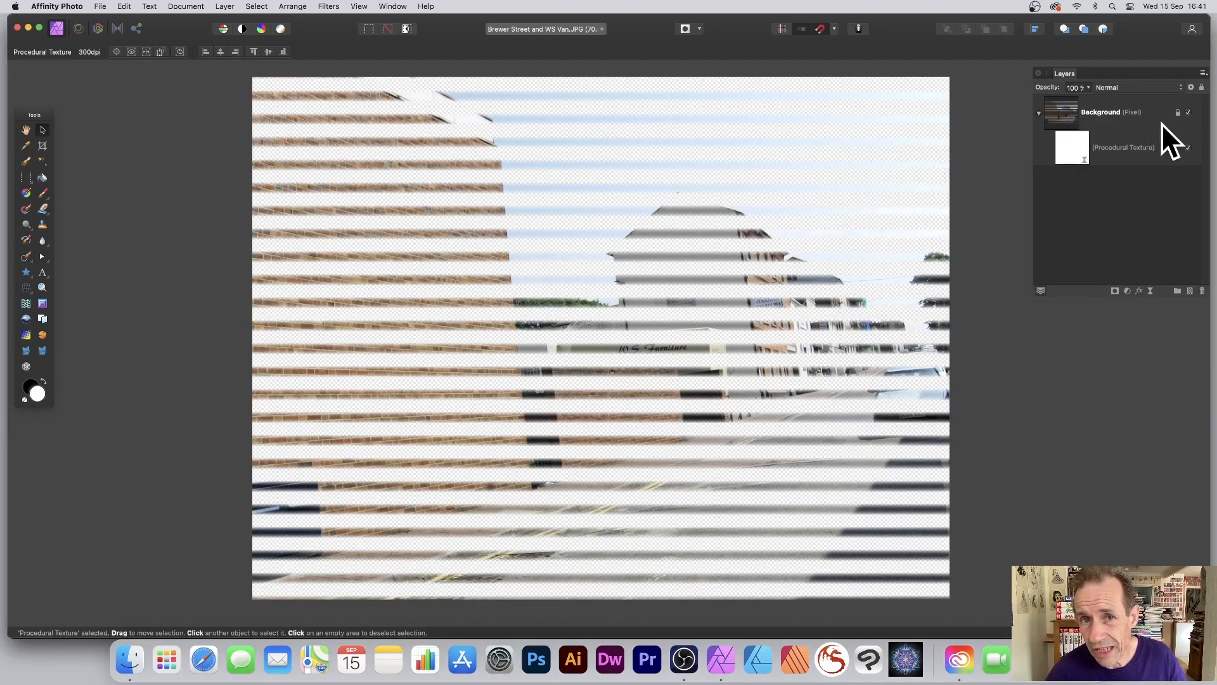
{"action": "left_click", "coordinate": [1071, 114]}
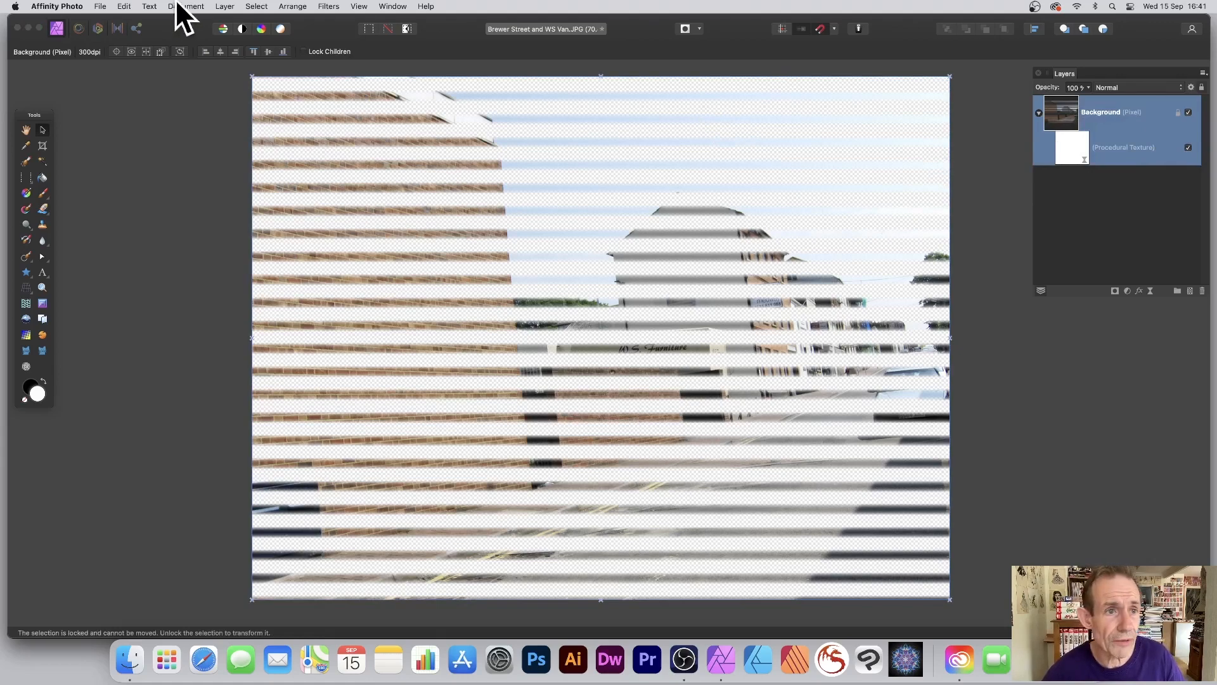
- Duplicate the Background layer together with its procedural texture and expand the copy to show its nested texture
{"action": "left_click", "coordinate": [227, 6]}
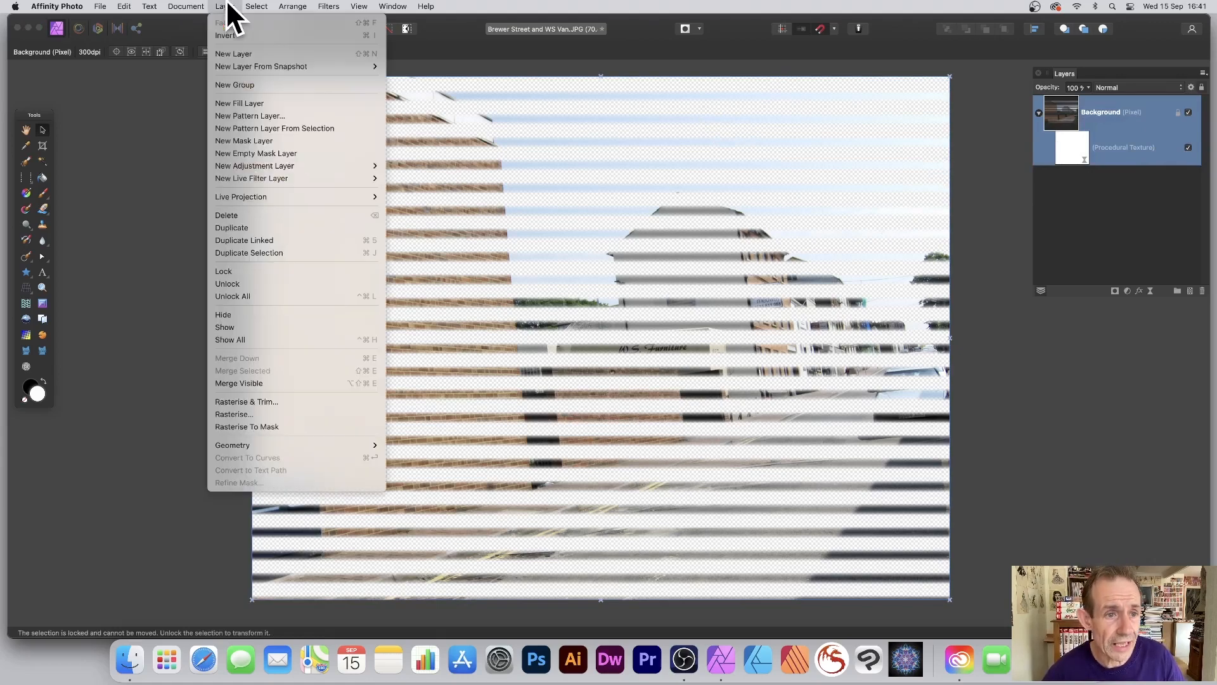
{"action": "left_click", "coordinate": [254, 229]}
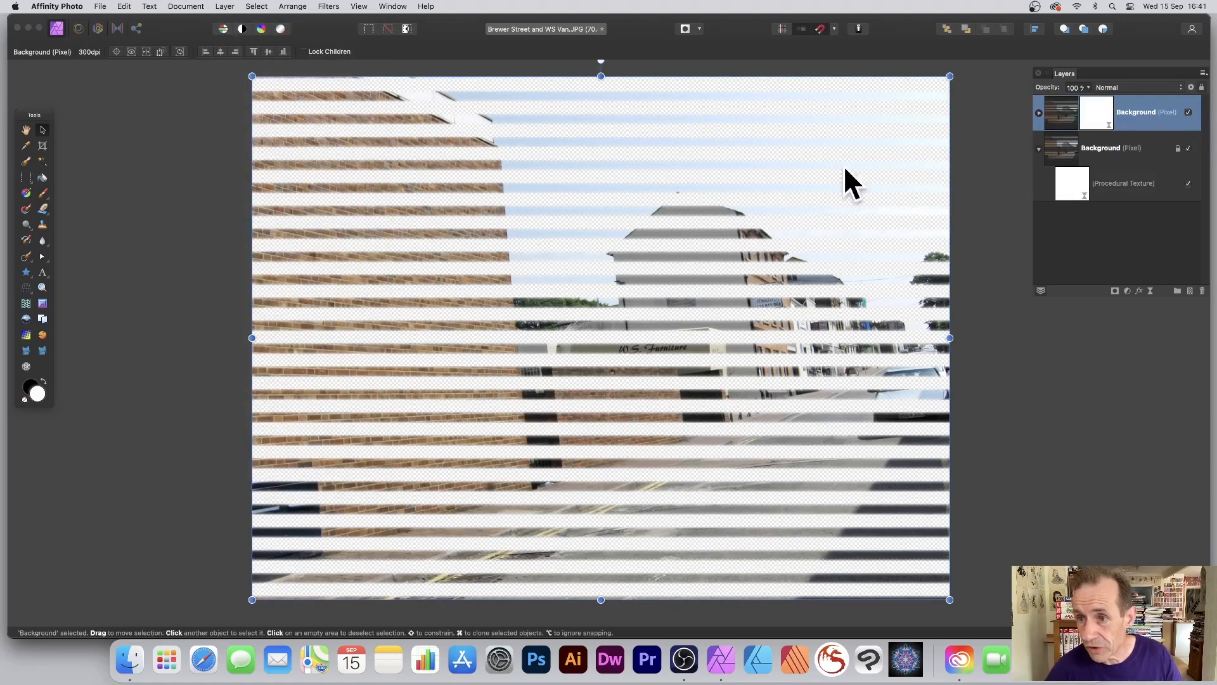
{"action": "left_click", "coordinate": [1039, 113]}
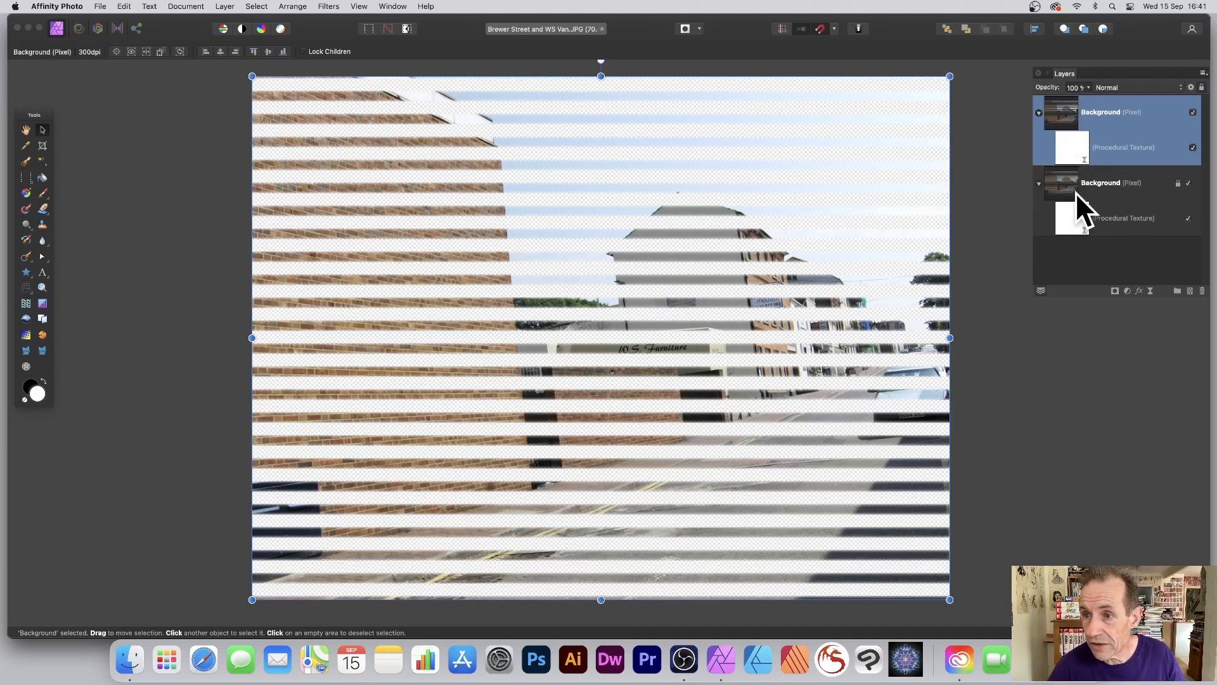
- Change the alpha equation of the duplicate layer's procedural texture to sin(3*rx) to add vertical transparent stripes
{"action": "double_click", "coordinate": [1071, 147]}
{"action": "left_click_drag", "start_coordinate": [1081, 353], "coordinate": [877, 164]}
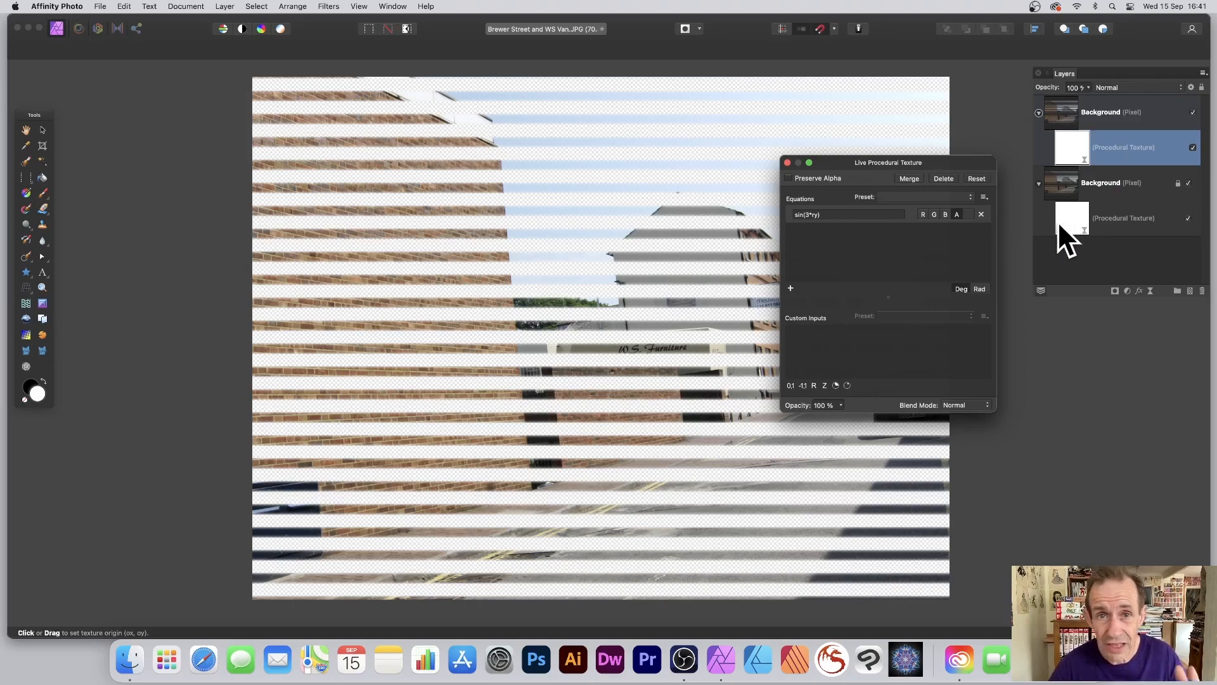
{"action": "left_click", "coordinate": [814, 215]}
{"action": "key", "text": "Right"}
{"action": "key", "text": "Right"}
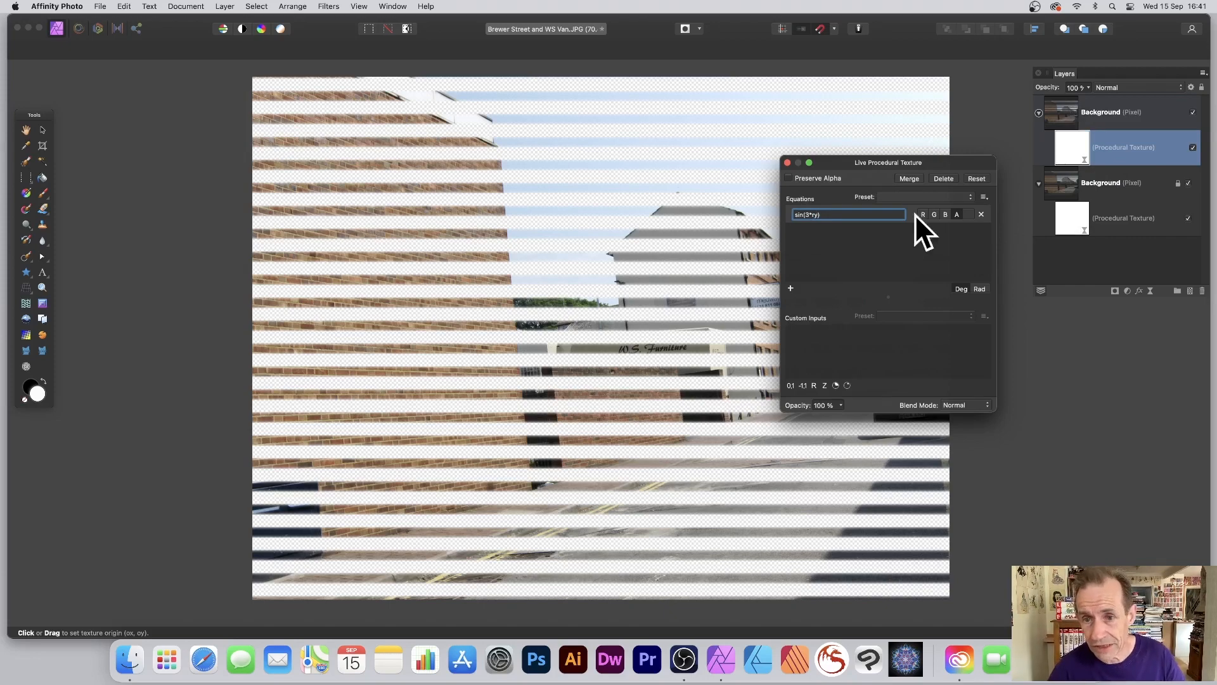
{"action": "key", "text": "BackSpace"}
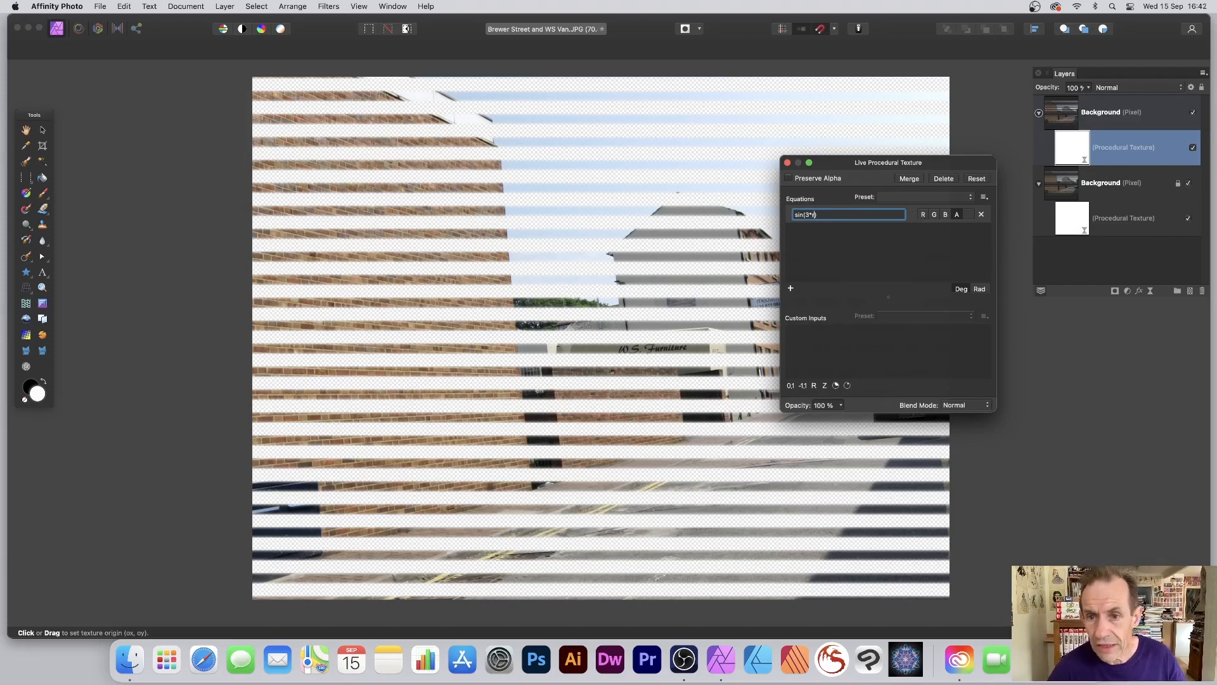
{"action": "type", "text": "x"}
{"action": "key", "text": "Return"}
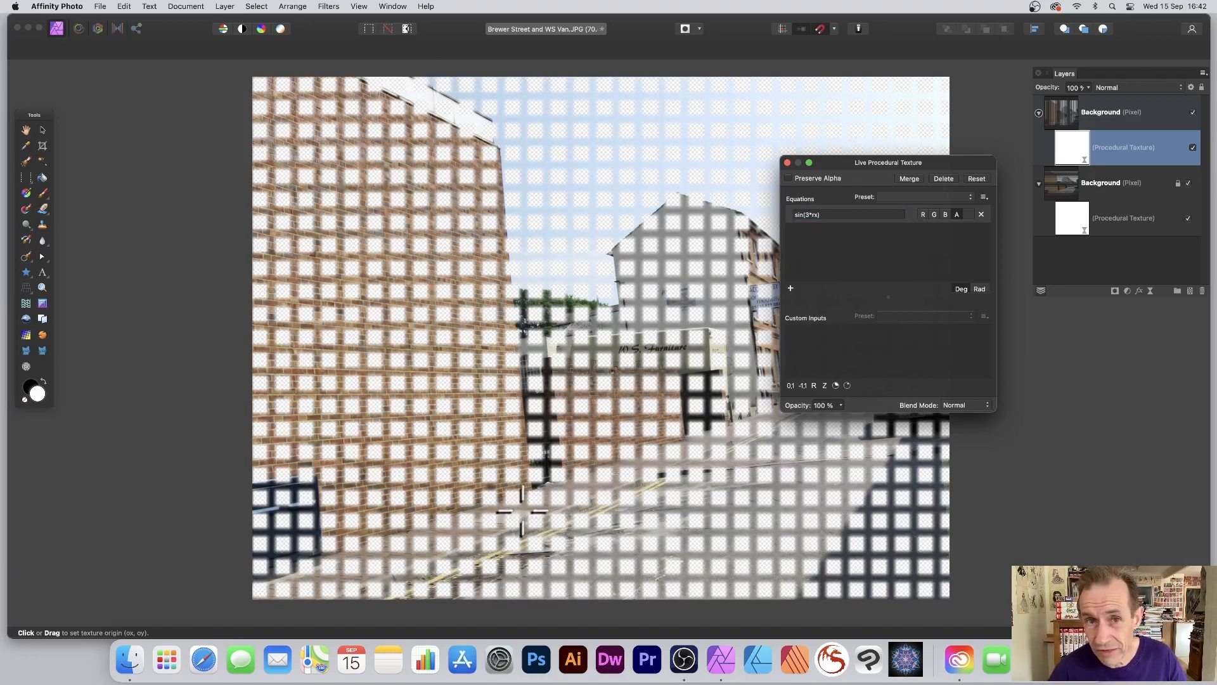
- Extend the duplicate's alpha equation to sin(3*rx-ry) to slant its stripes, and close the Live Procedural Texture settings
{"action": "left_click", "coordinate": [814, 214]}
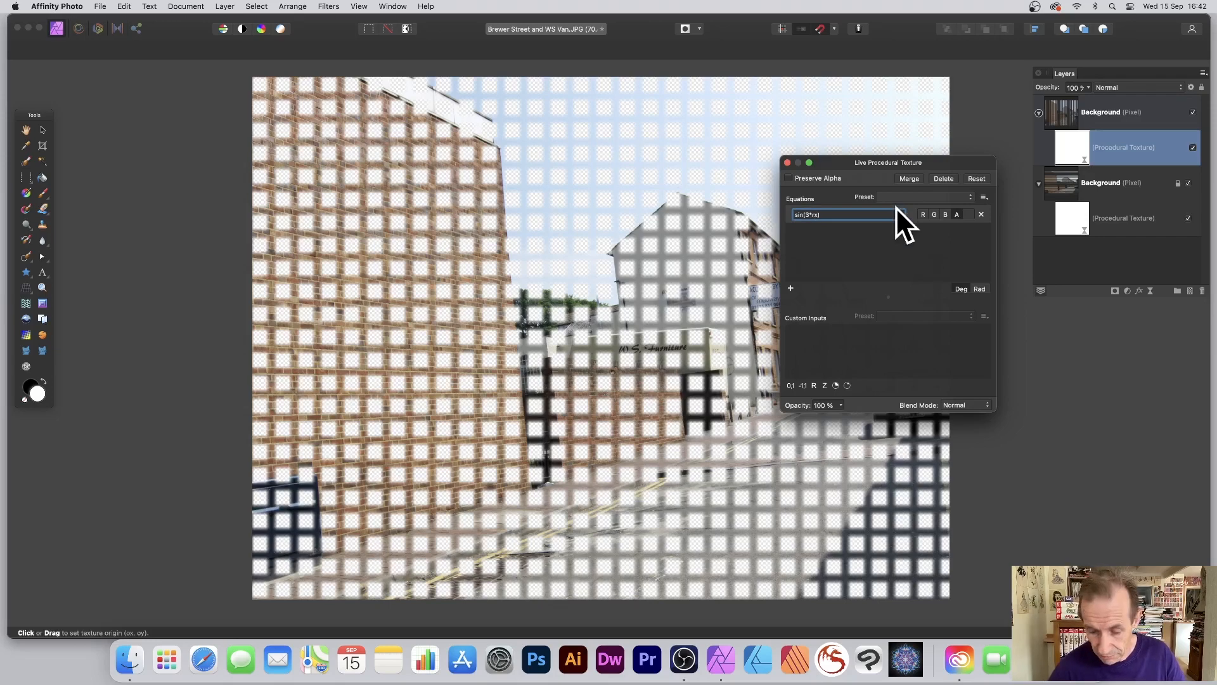
{"action": "type", "text": "-ry"}
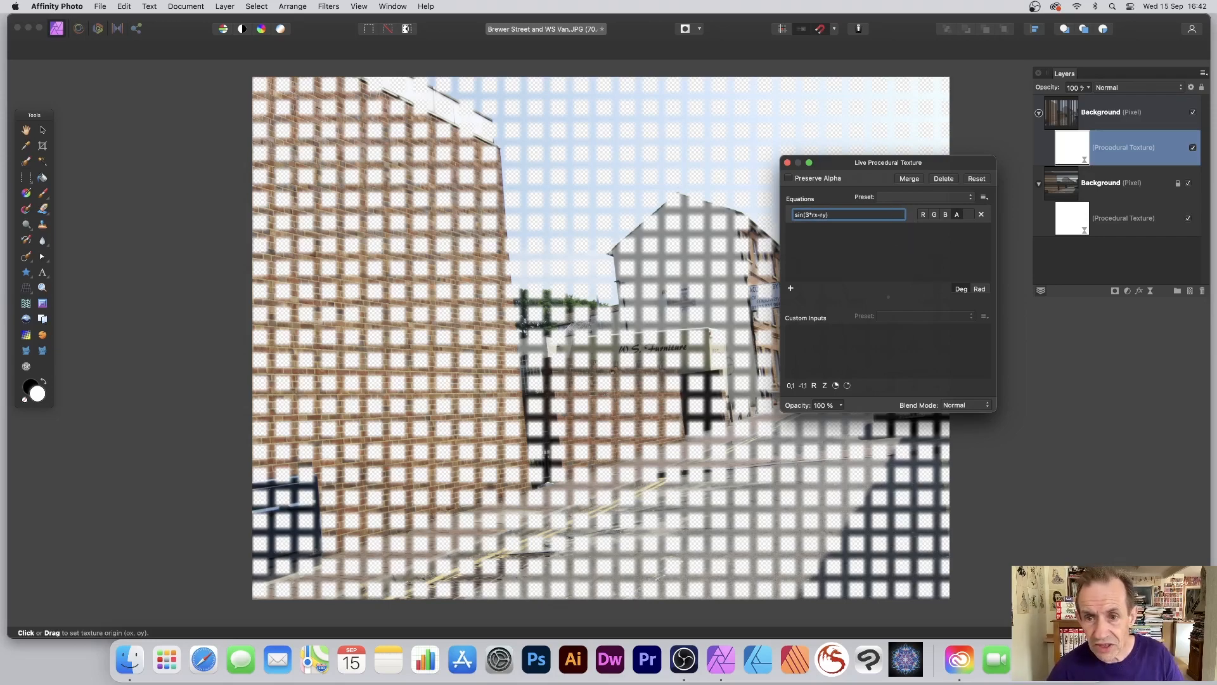
{"action": "key", "text": "Return"}
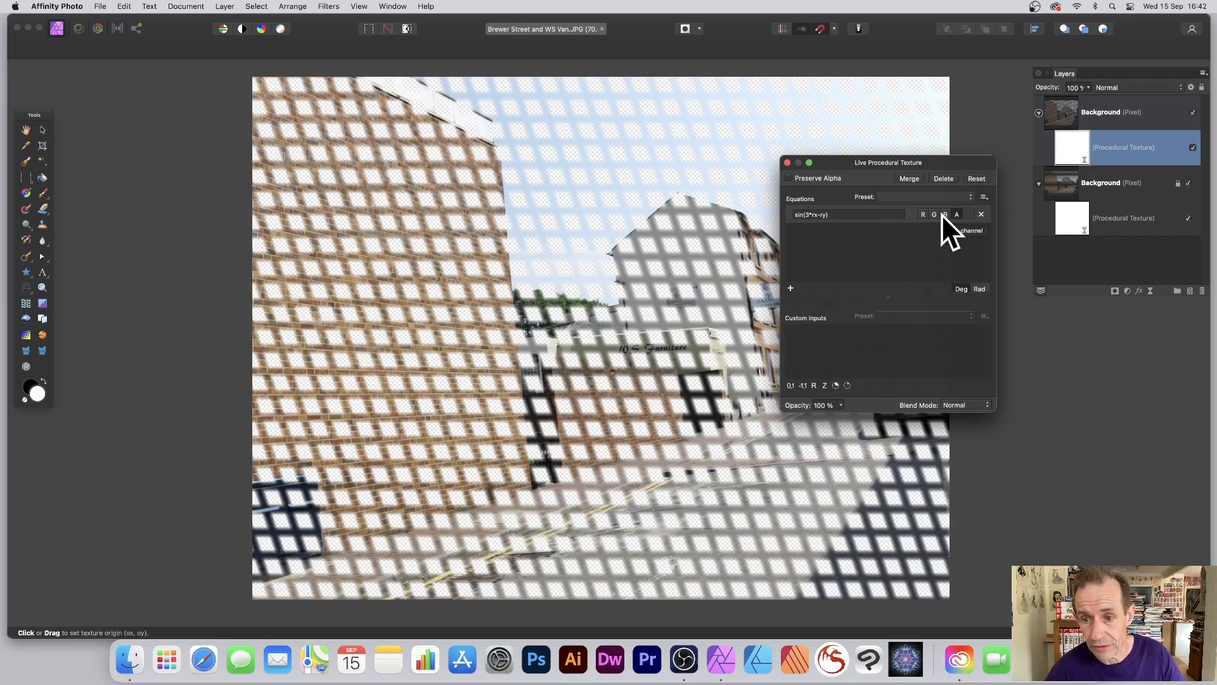
{"action": "left_click", "coordinate": [788, 163]}
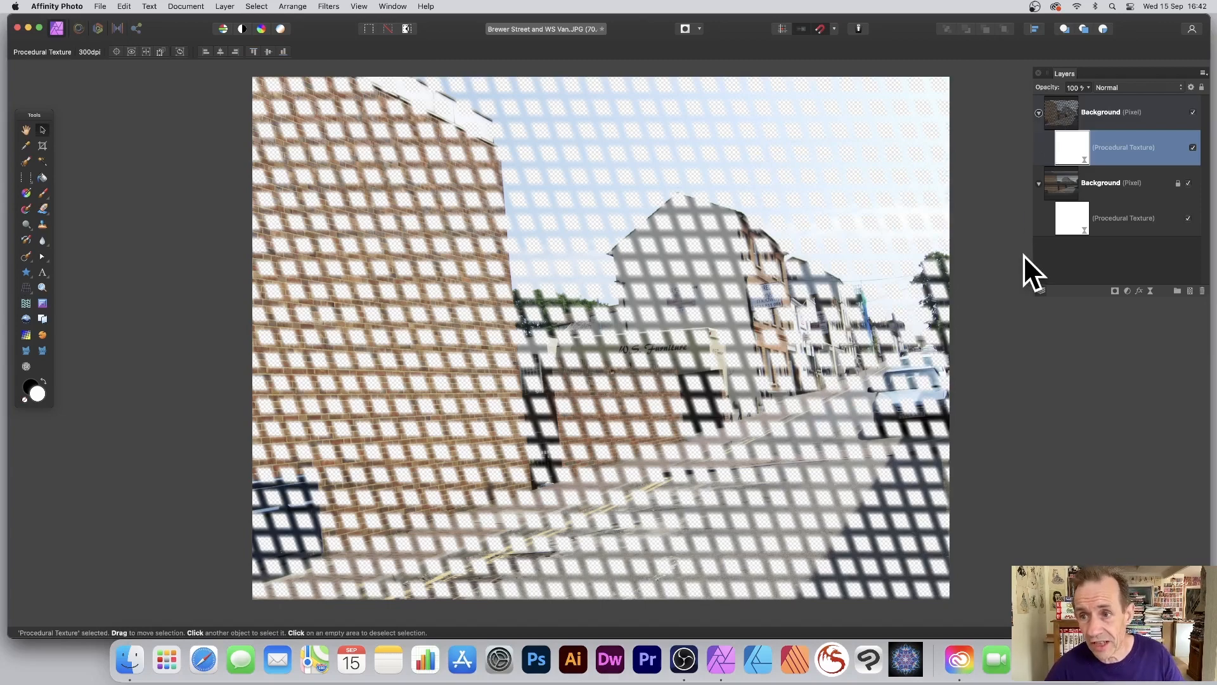
- Merge the visible layers into a new pixel layer and hide both original Background layers
{"action": "left_click", "coordinate": [1060, 111]}
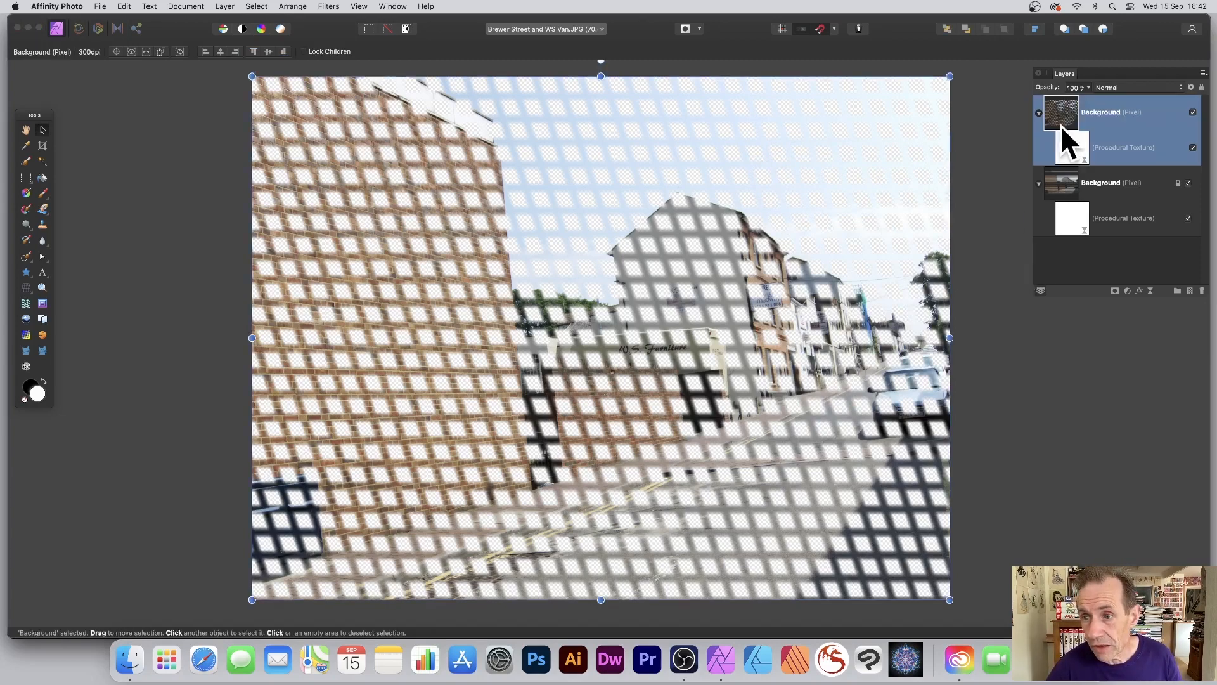
{"action": "left_click", "coordinate": [1066, 197], "text": "shift"}
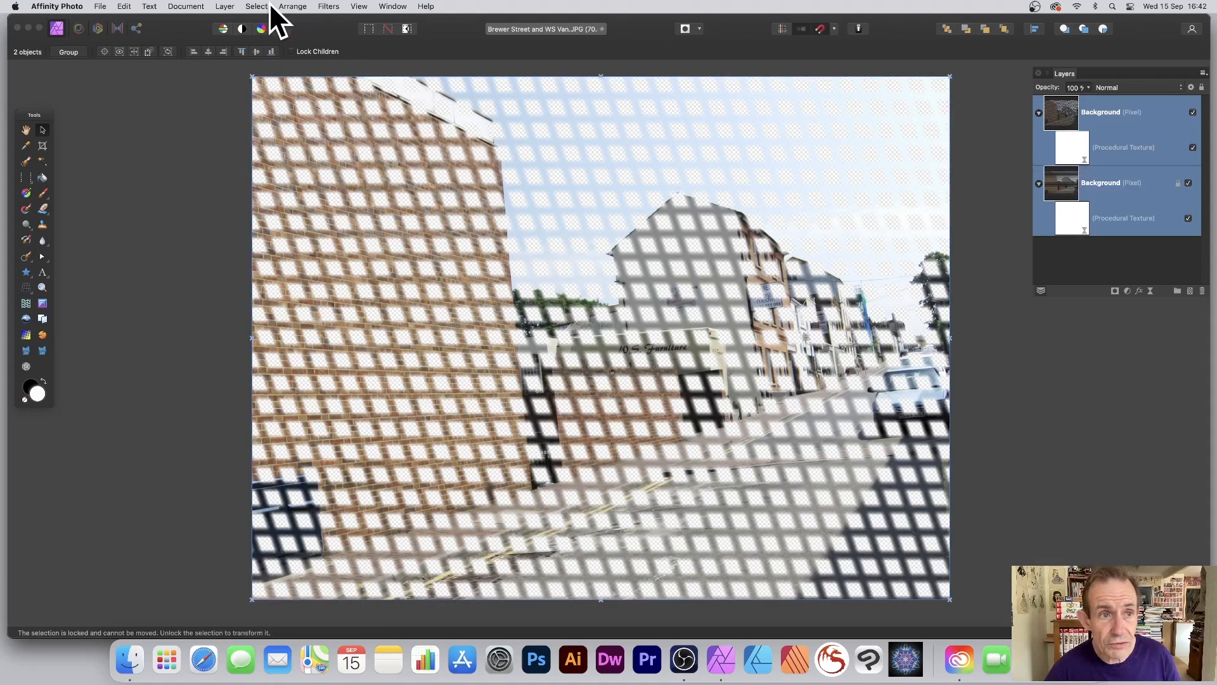
{"action": "left_click", "coordinate": [222, 6]}
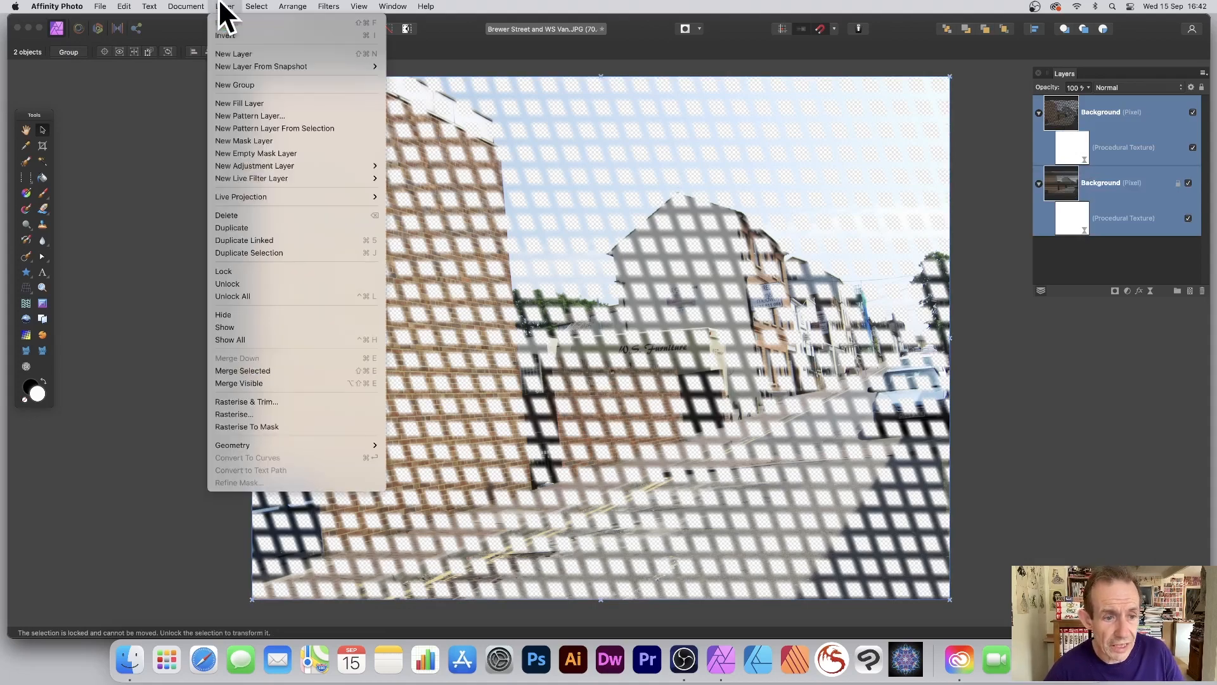
{"action": "left_click", "coordinate": [257, 381]}
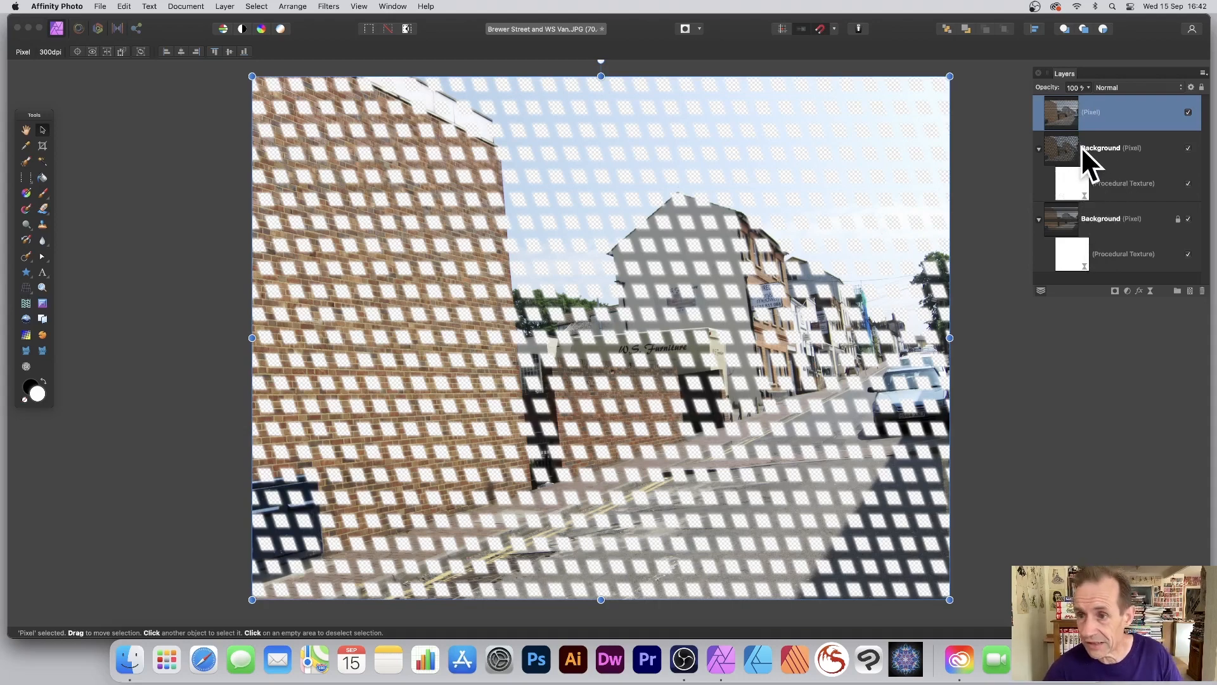
{"action": "left_click", "coordinate": [1189, 148]}
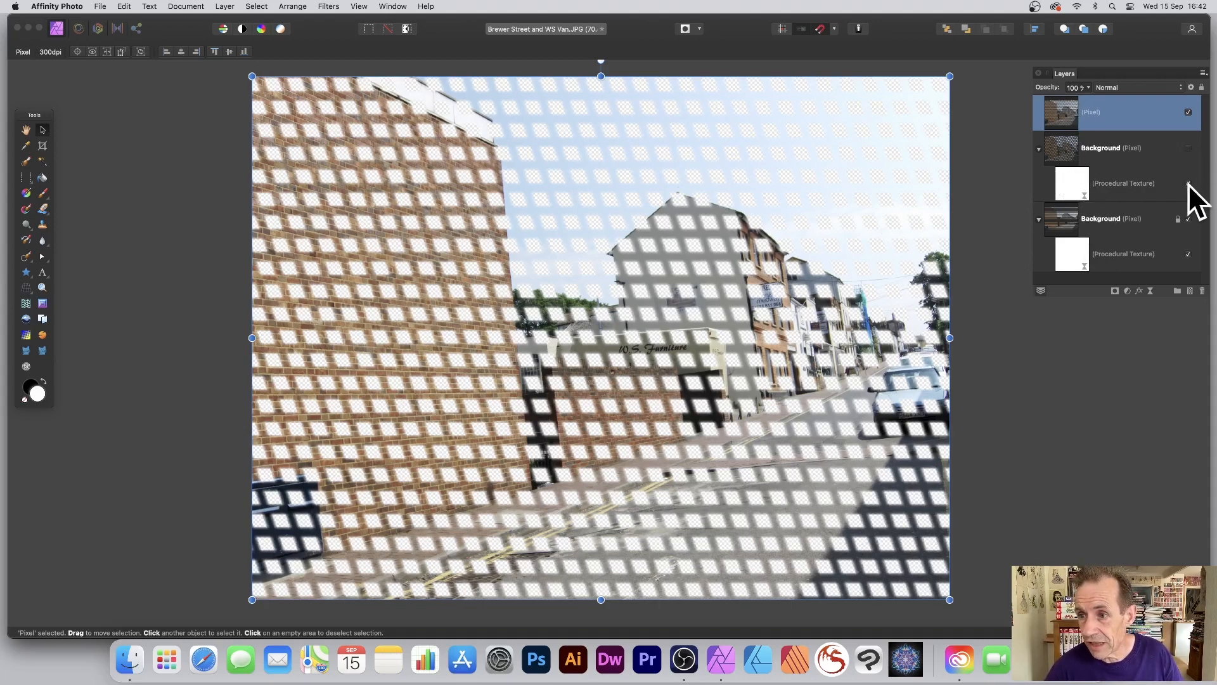
{"action": "left_click", "coordinate": [1188, 220]}
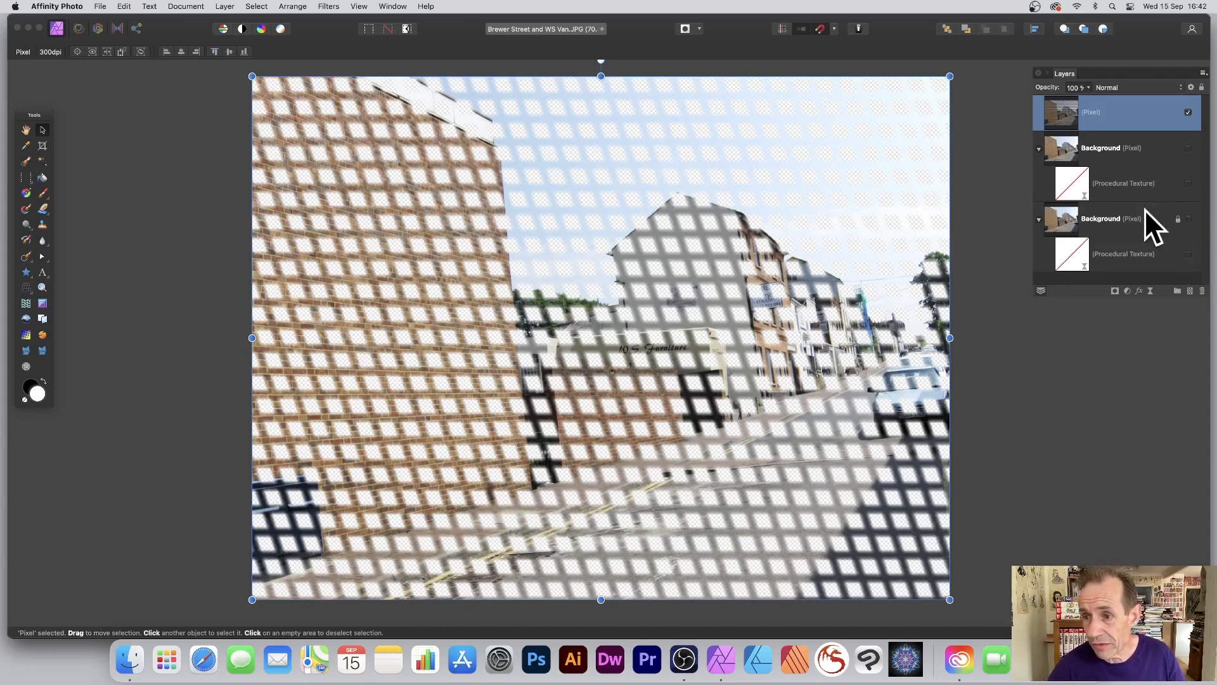
- Apply Outer Shadow and 3D layer effects to the merged pixel layer, with a 3D radius of about 10.9 px
{"action": "left_click", "coordinate": [1138, 288]}
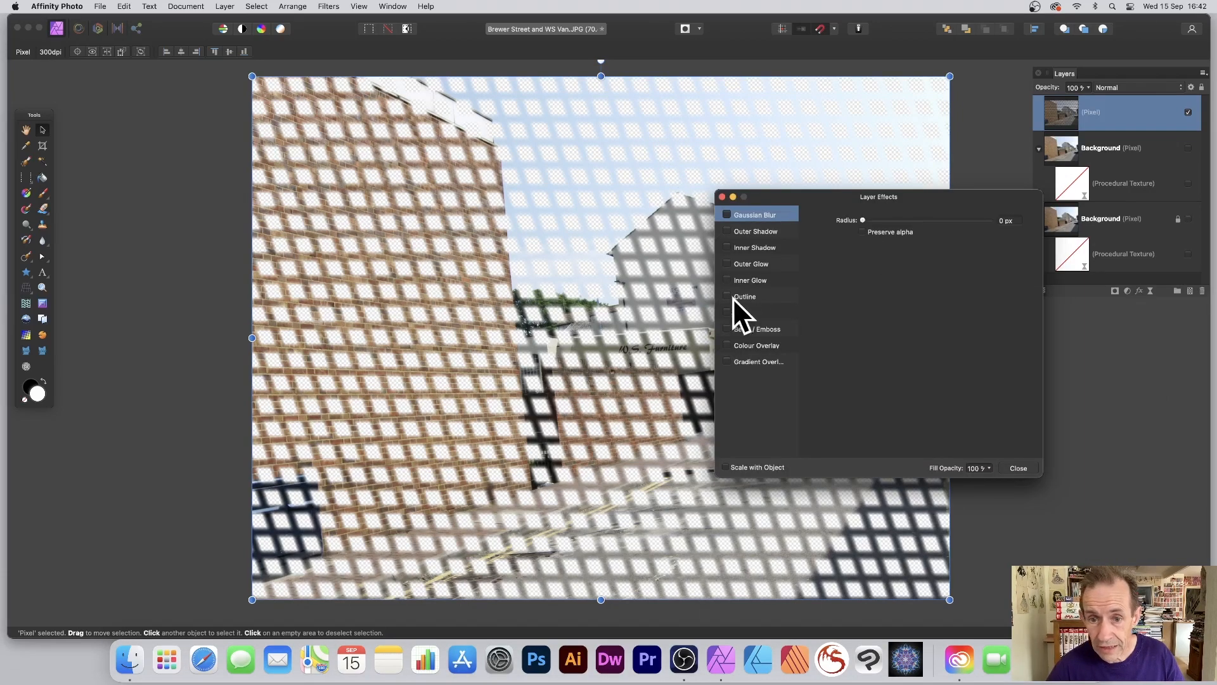
{"action": "left_click", "coordinate": [727, 231]}
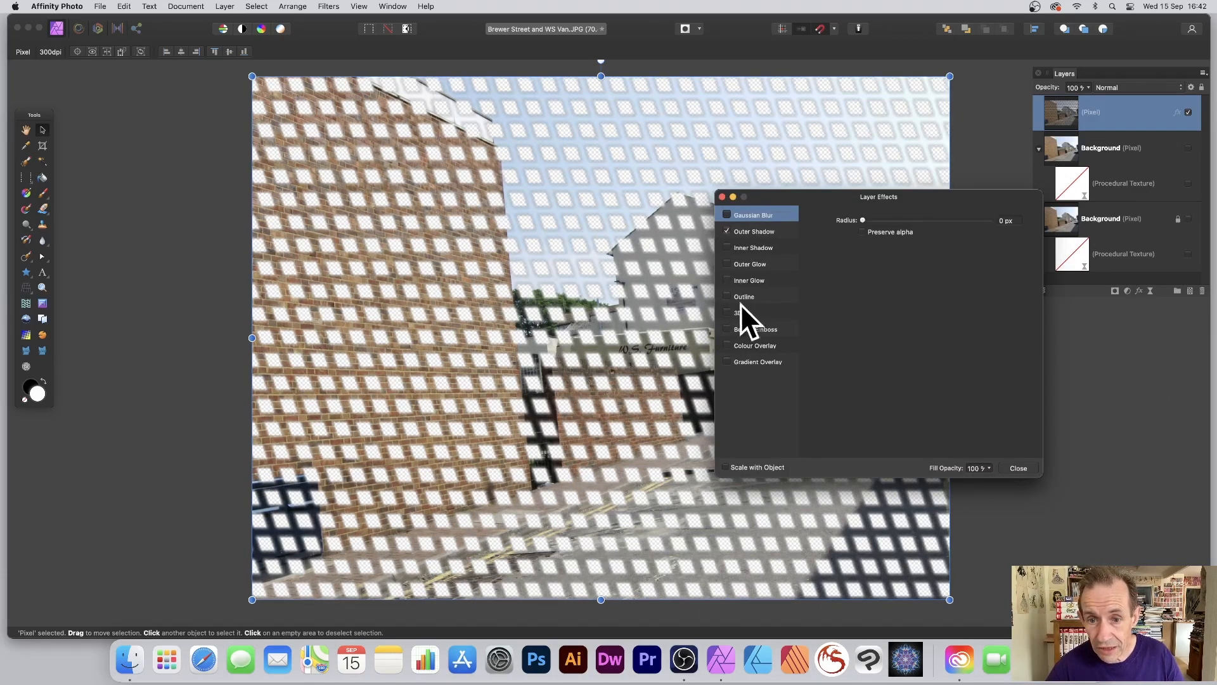
{"action": "left_click", "coordinate": [728, 313]}
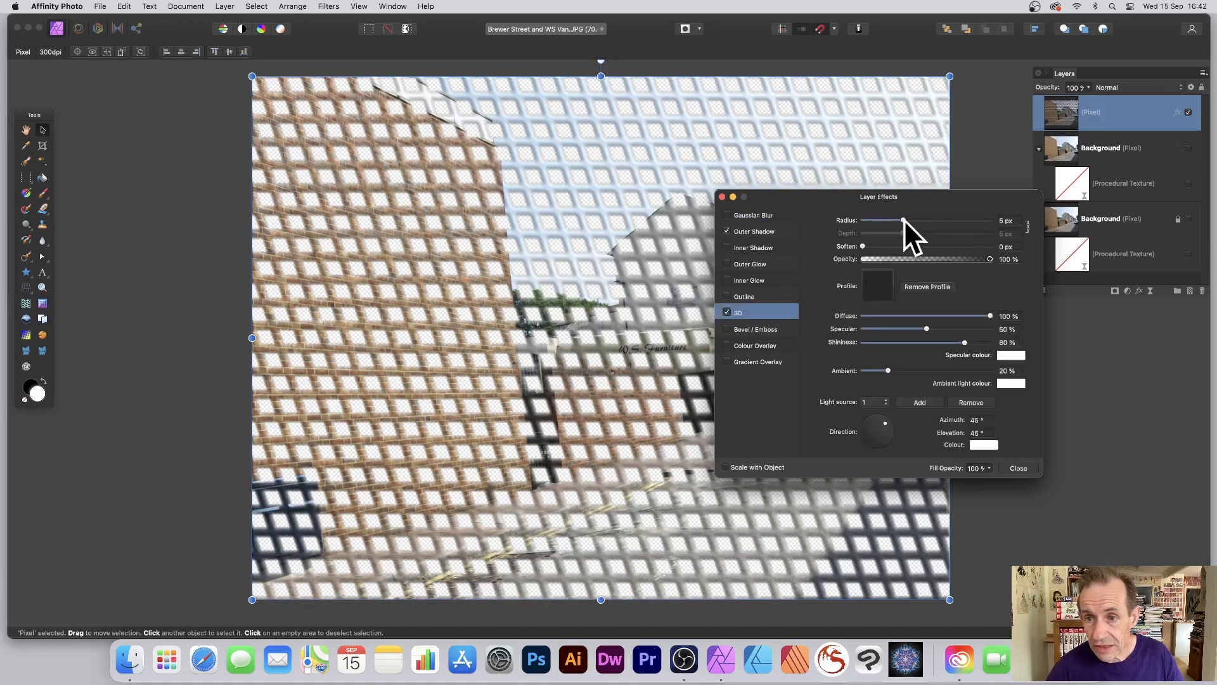
{"action": "left_click_drag", "start_coordinate": [904, 219], "coordinate": [920, 221]}
{"action": "left_click_drag", "start_coordinate": [832, 195], "coordinate": [988, 200]}
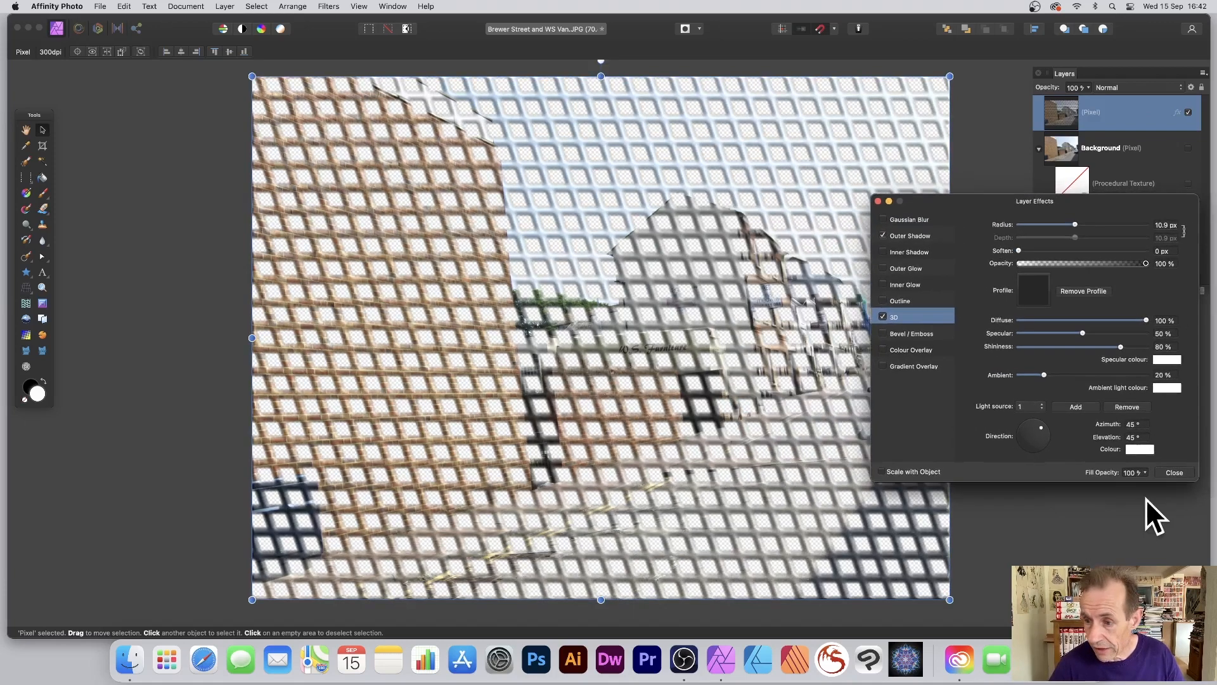
{"action": "left_click", "coordinate": [1174, 473]}
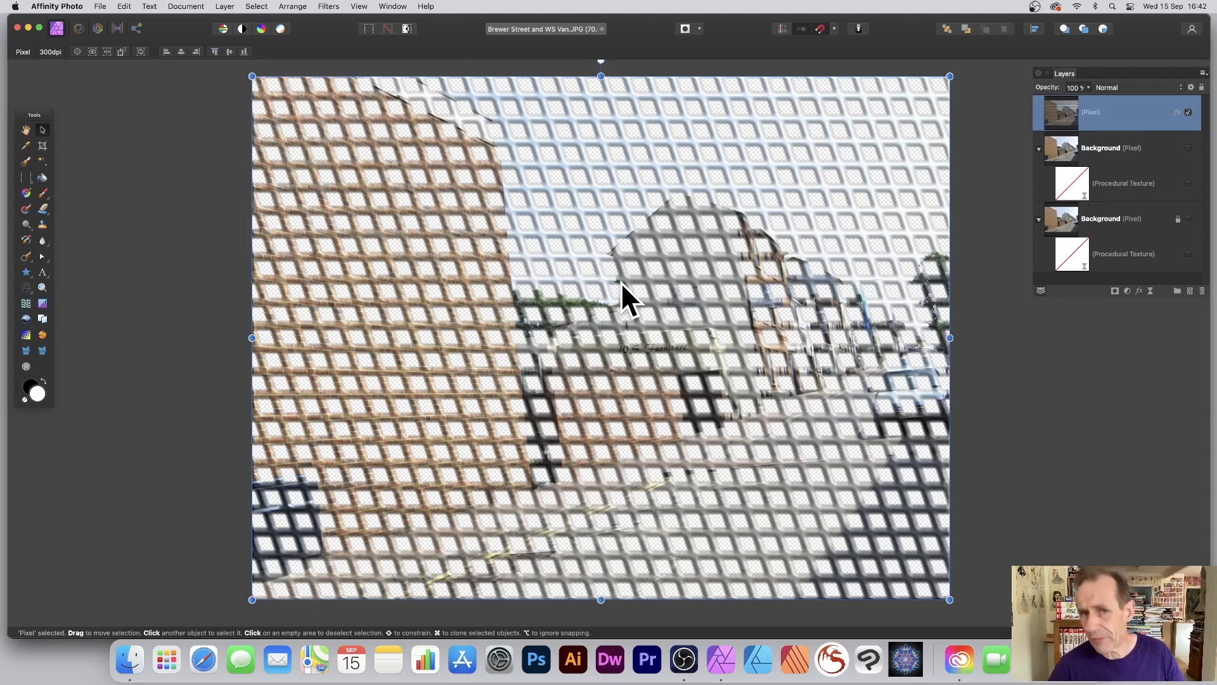